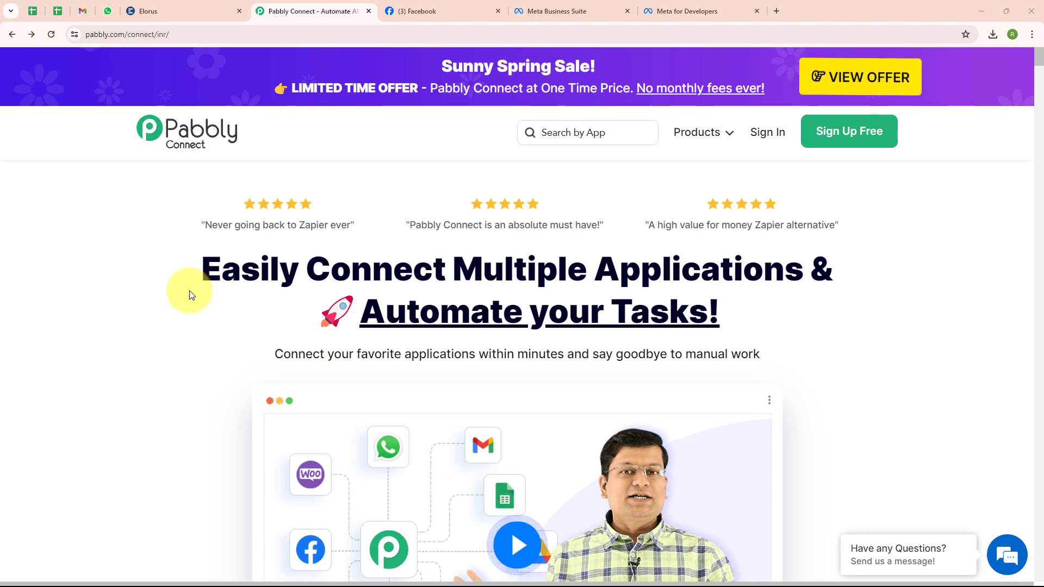
Step: Look over the Pabbly Facebook page and Elorus dashboard, then reload the Pabbly Connect site
click(428, 8)
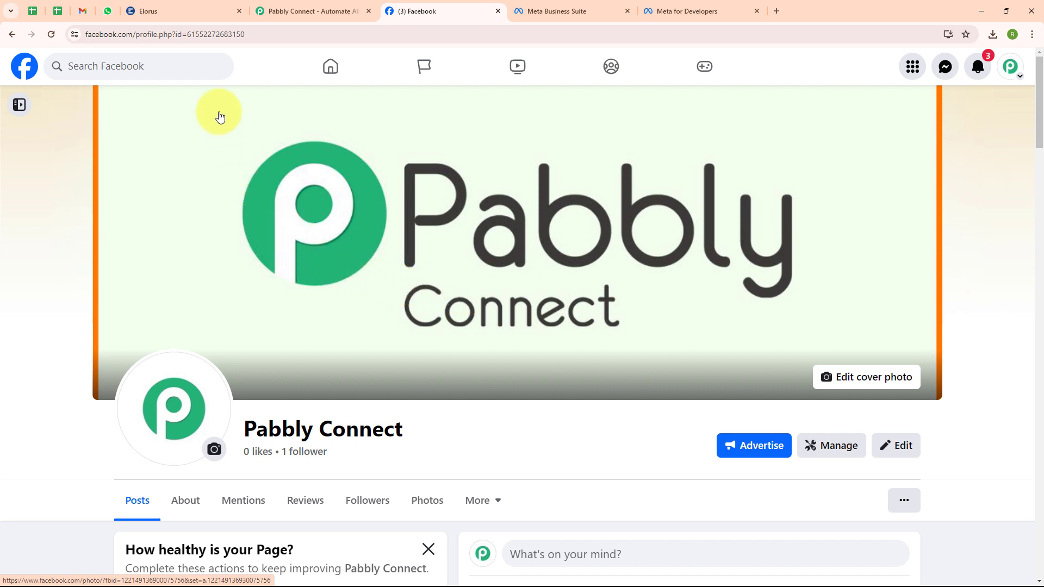
click(171, 12)
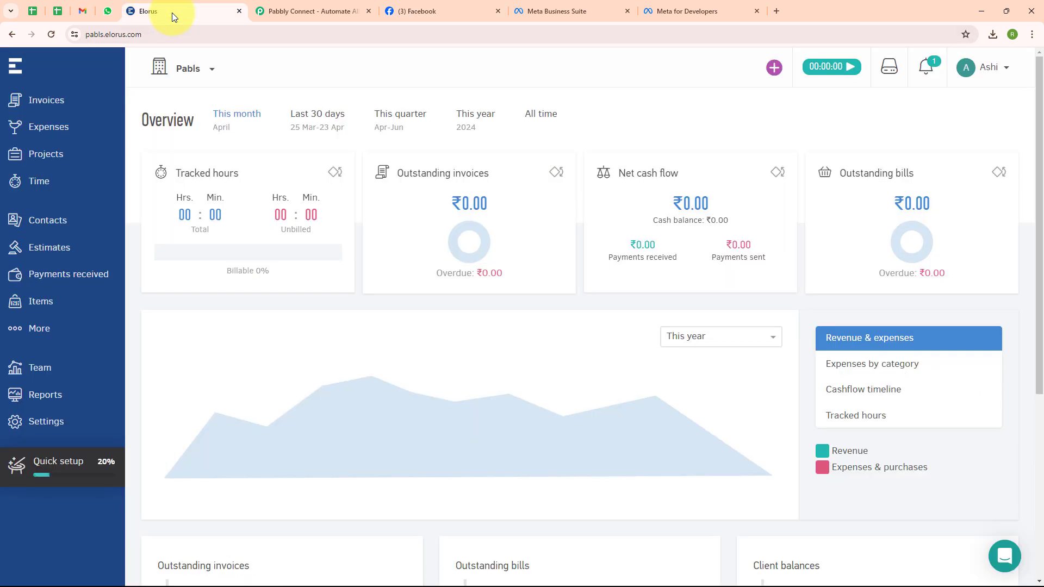
click(289, 10)
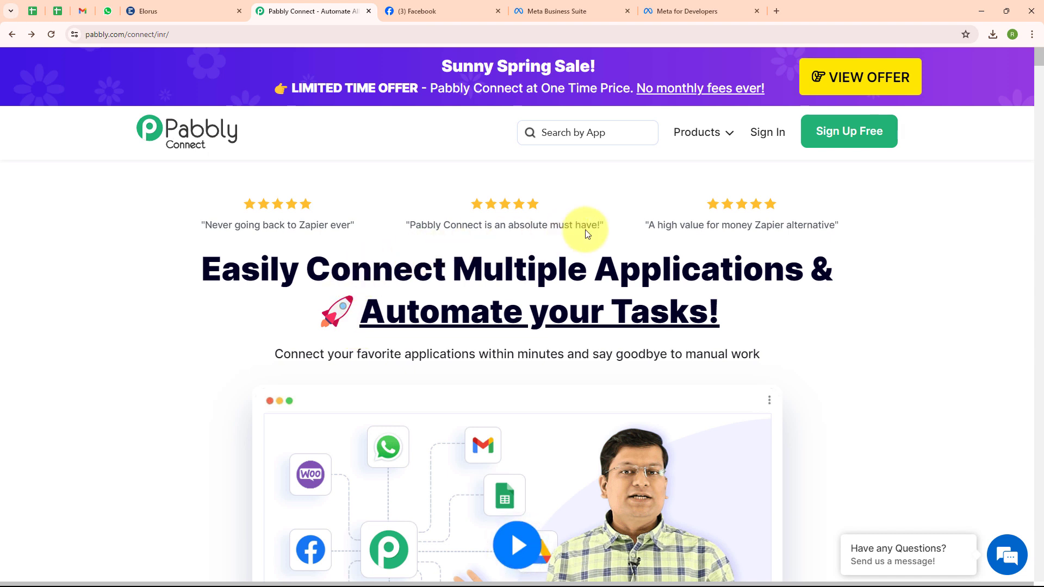
click(190, 35)
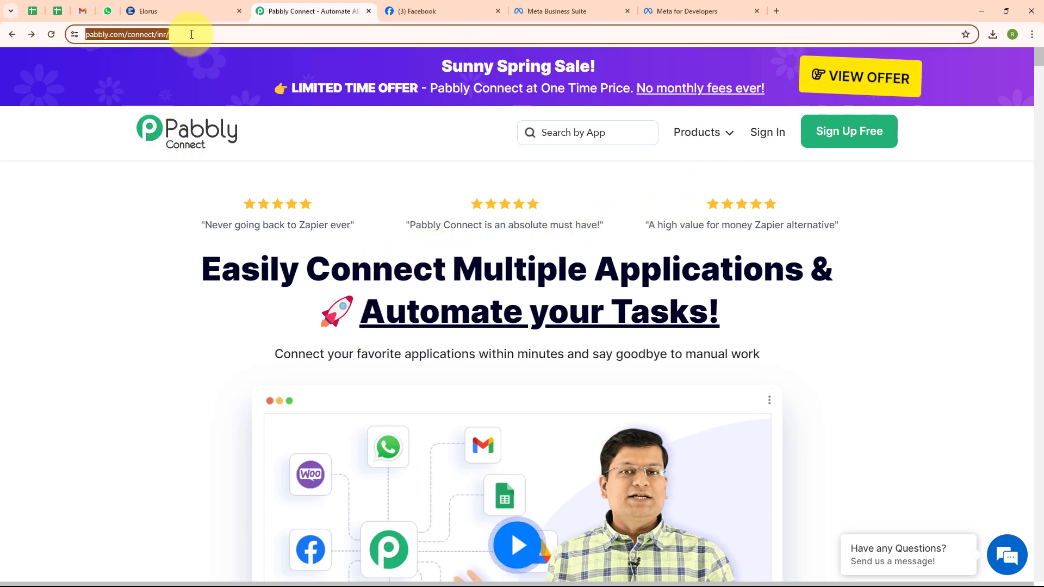
click(272, 136)
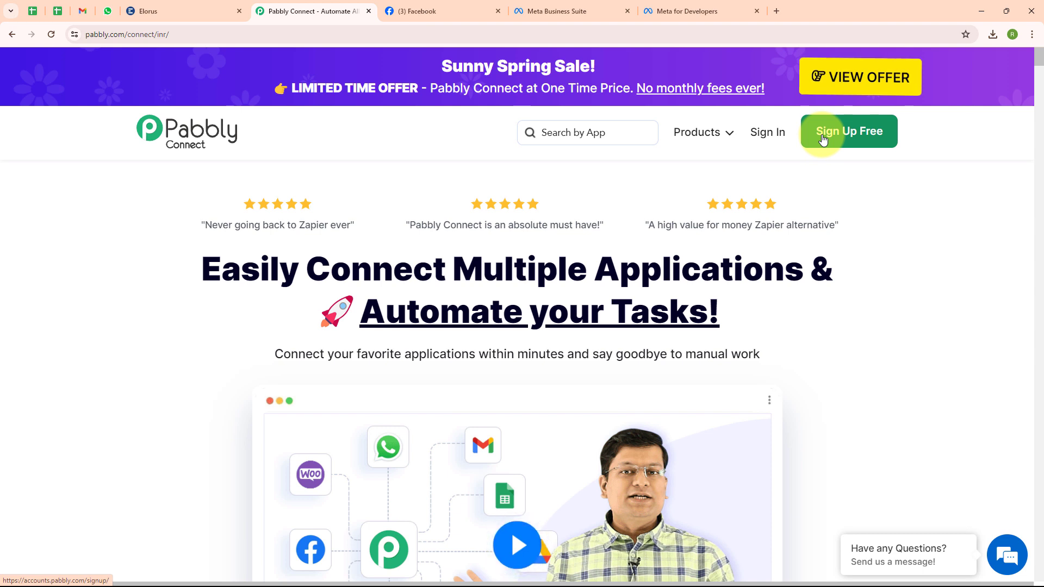
Step: Sign in and launch Pabbly Connect from the All Pabbly Apps list
click(768, 137)
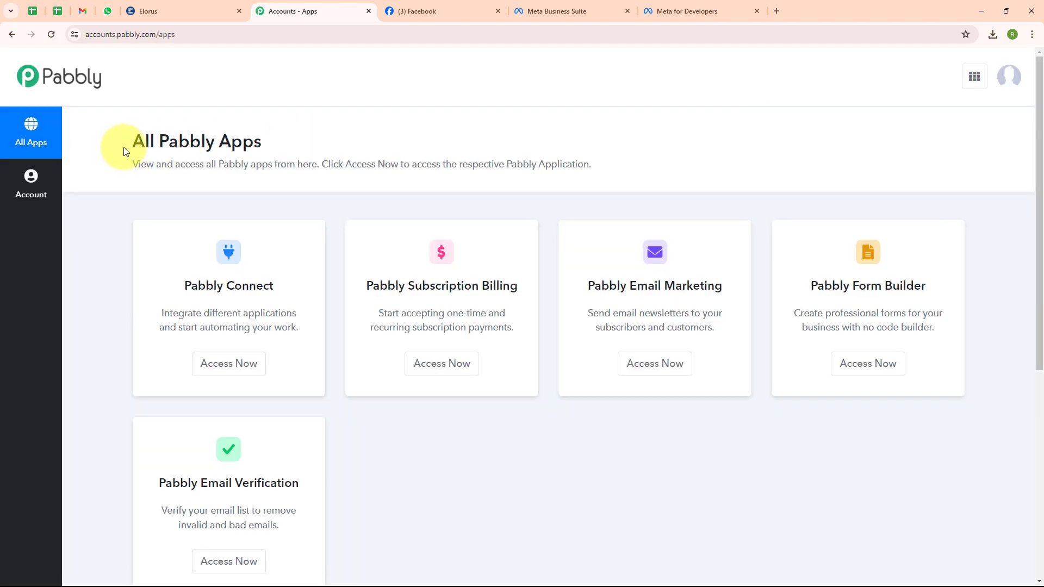
drag(124, 152, 318, 158)
click(351, 129)
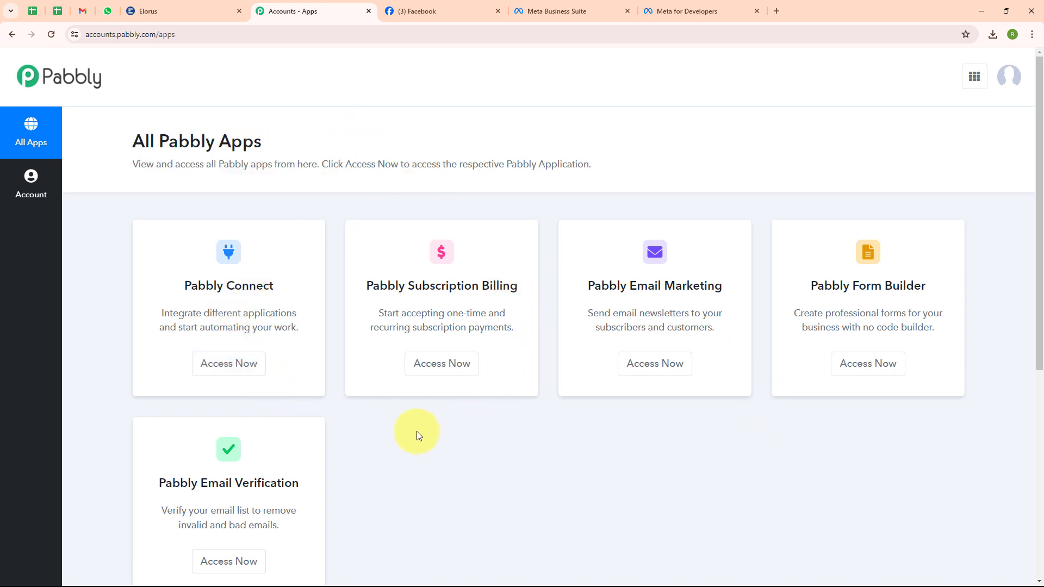
click(242, 373)
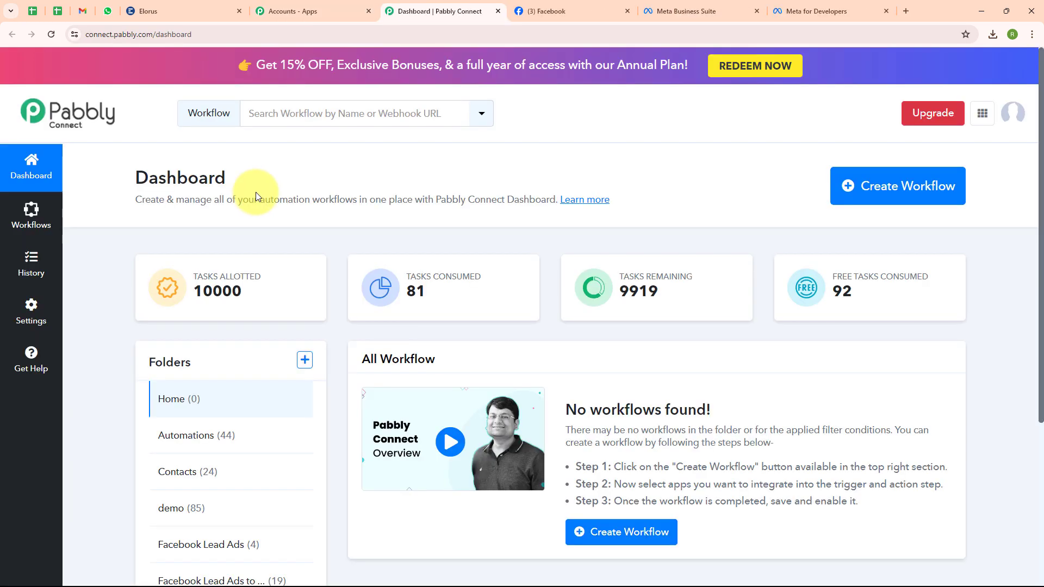
Step: Create the workflow 'Create Elorus Contact for Facebook Lead Ads Leads' in the Contacts folder
click(854, 194)
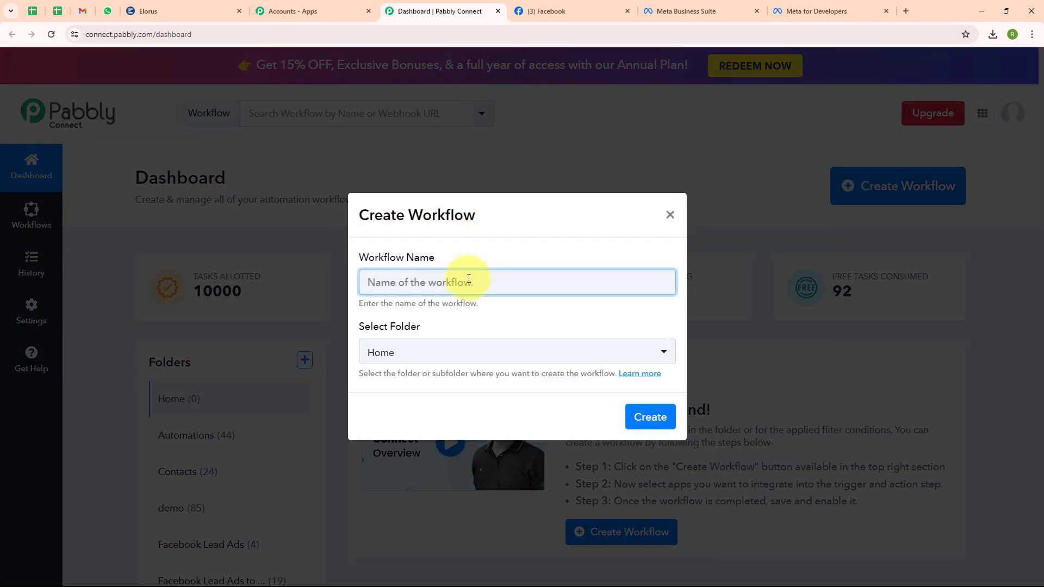
text(Create Elorus Contact for Facebook Lead Ads Leads)
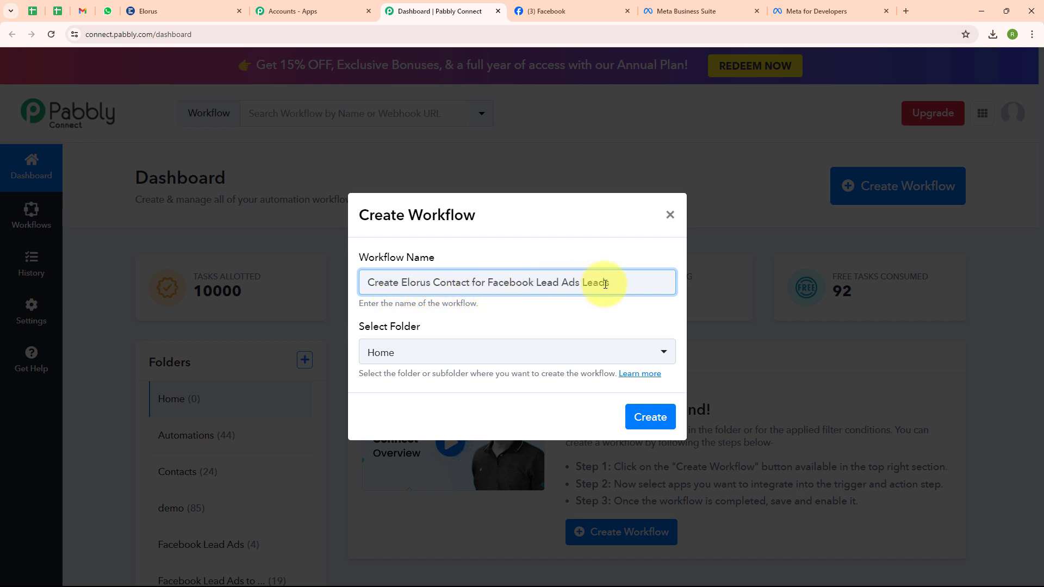
click(452, 357)
click(427, 184)
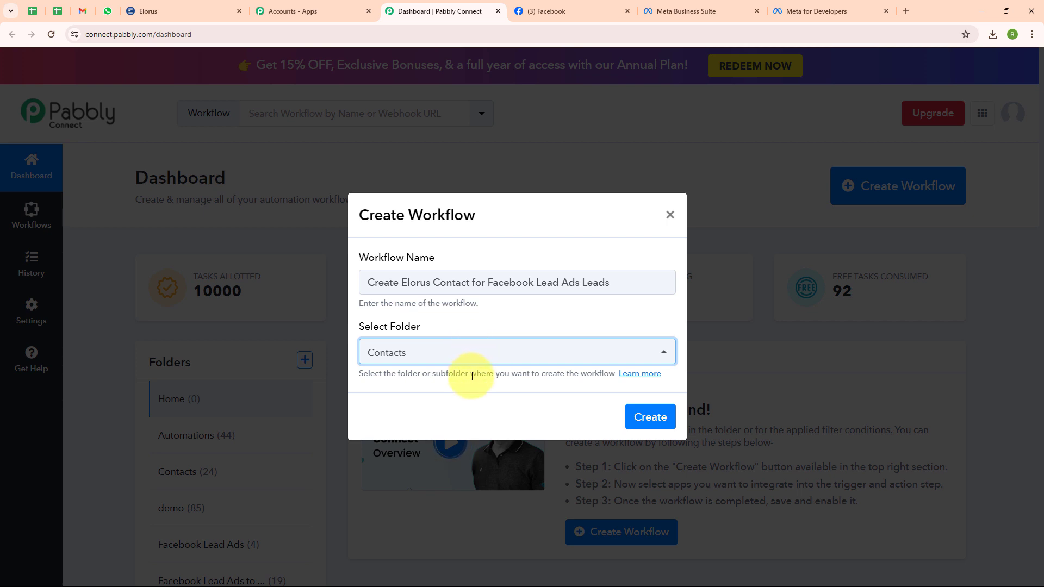
click(650, 418)
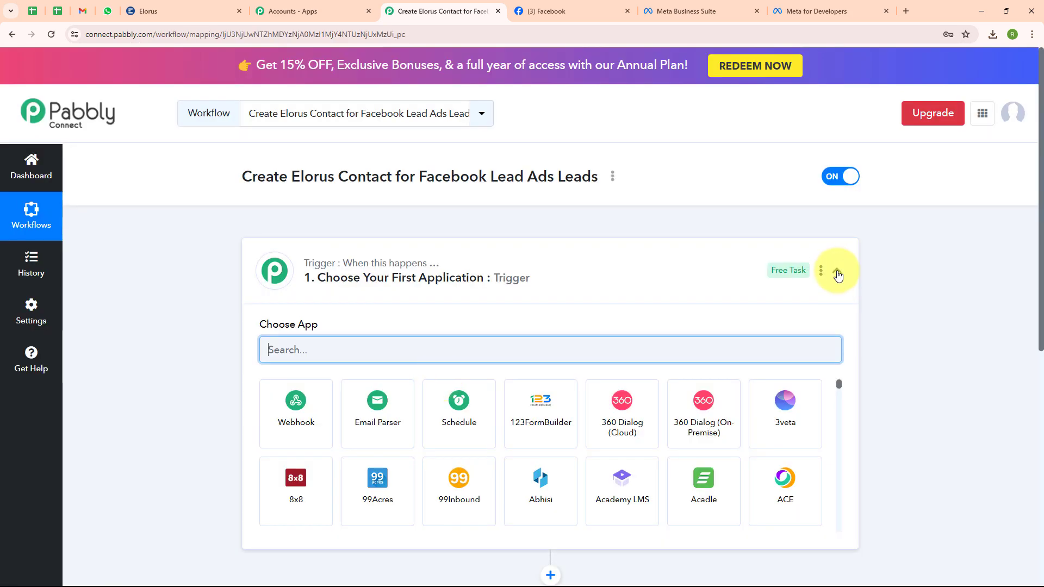
click(835, 271)
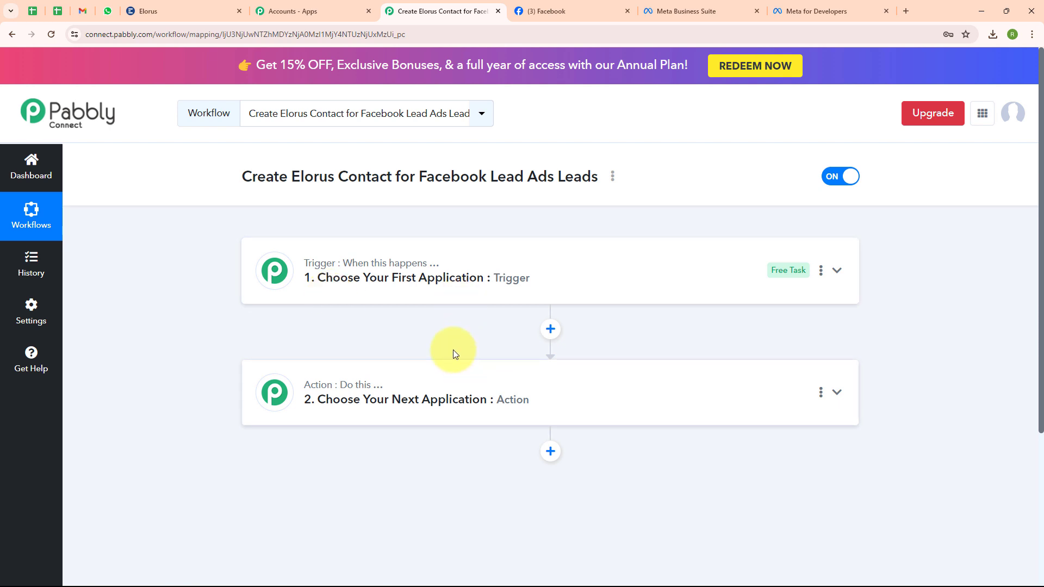
Step: Set the trigger app to Facebook Lead Ads with the New Lead (Instant) event
click(836, 270)
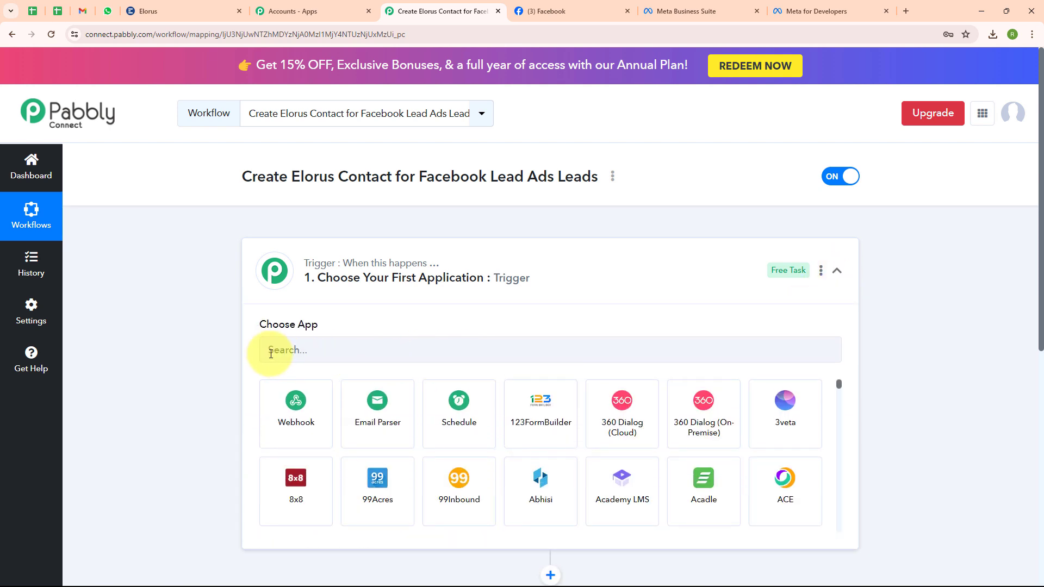
click(271, 354)
text(Face)
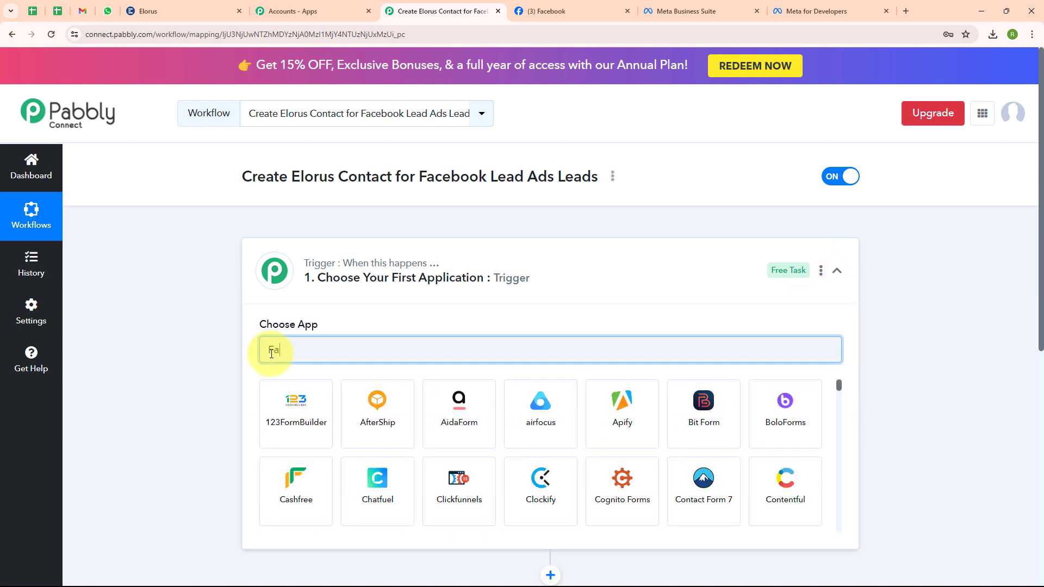
click(285, 396)
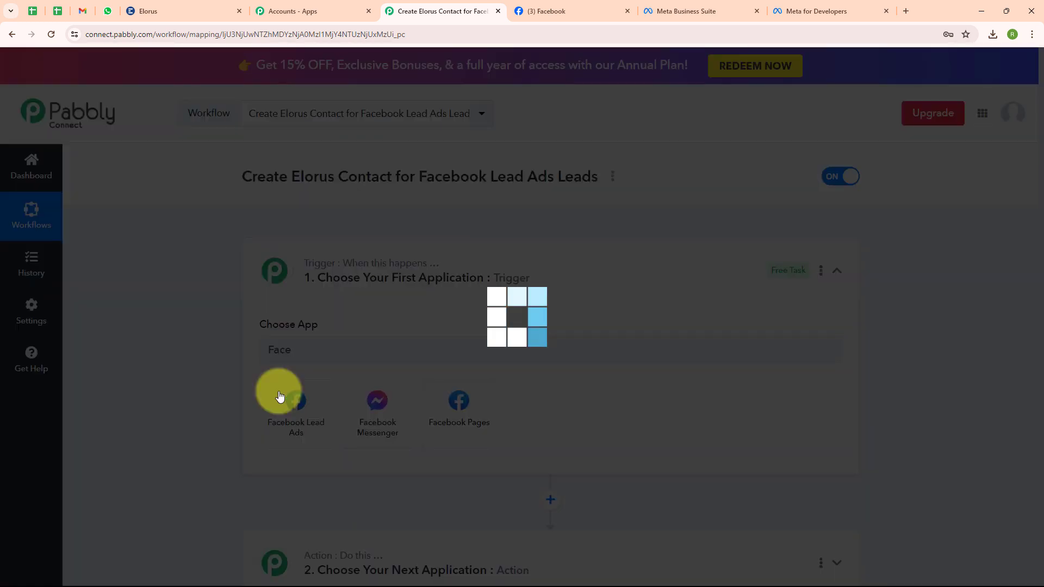
click(324, 471)
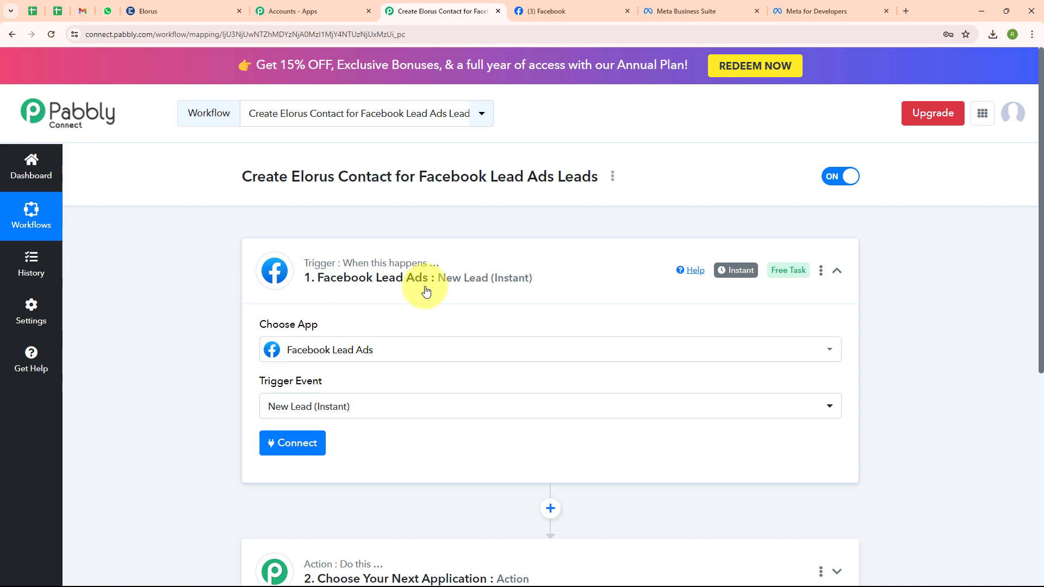
click(279, 442)
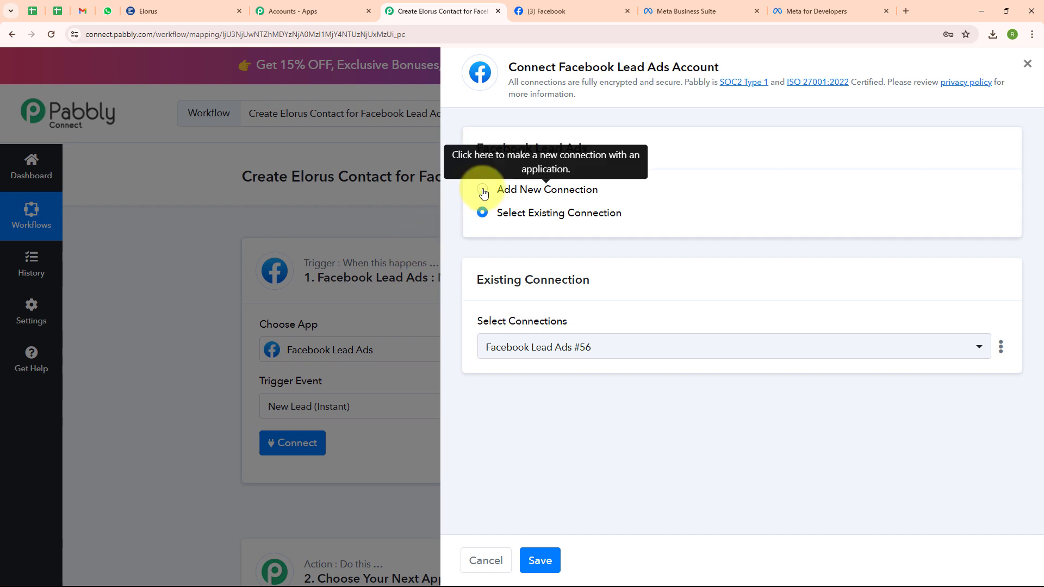
Step: Add a new Facebook Lead Ads connection and authorize it in the Facebook popup
click(480, 190)
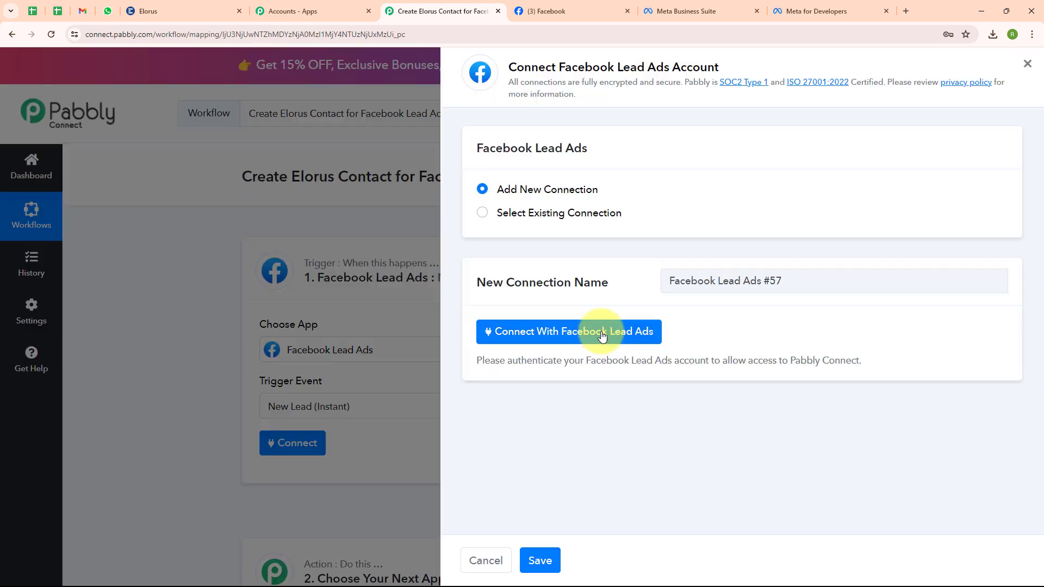
click(601, 335)
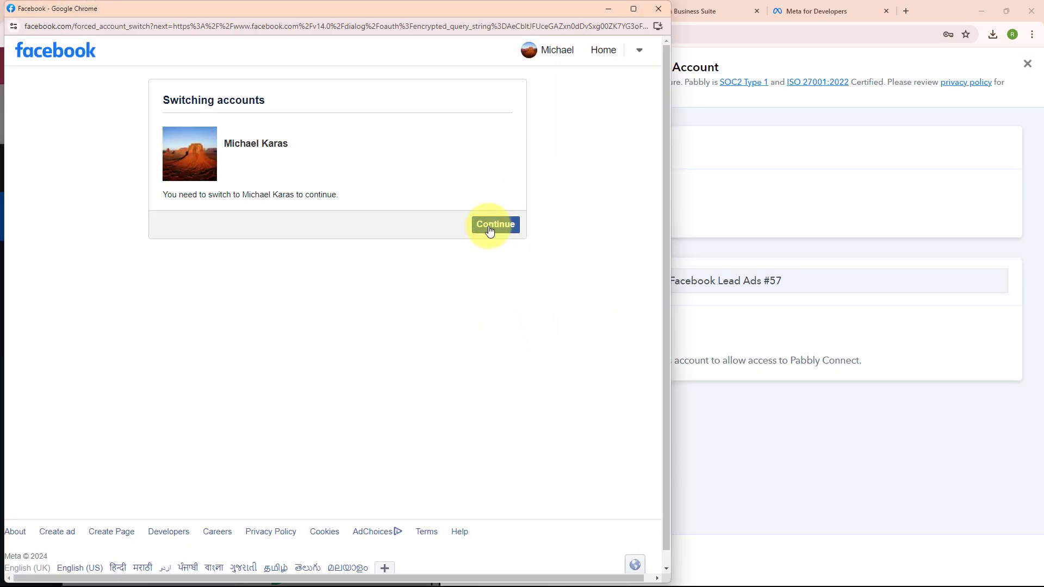
click(492, 225)
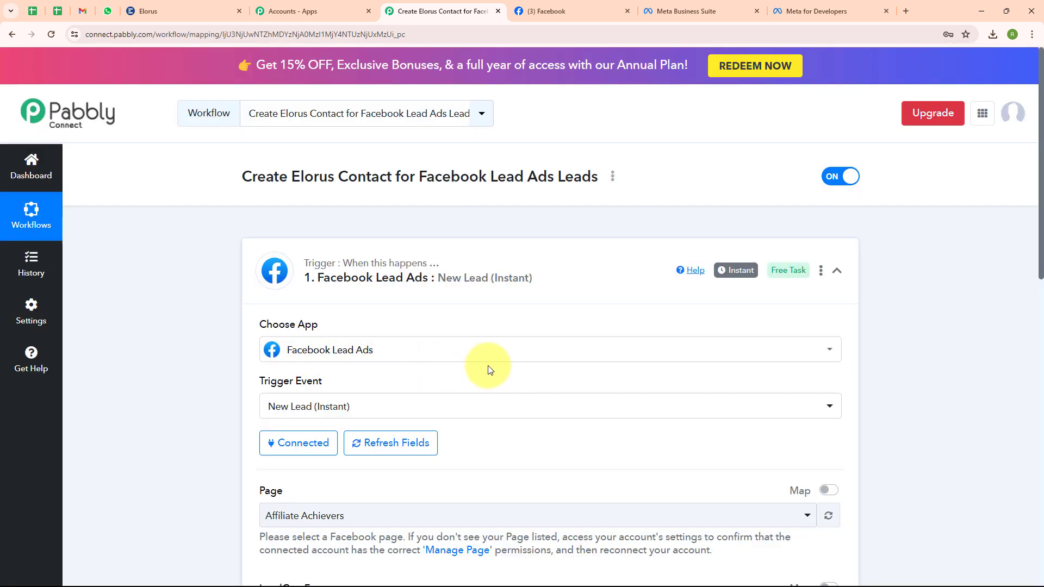
Step: Select the Pabbly Connect Facebook page for the trigger
scroll(511, 374, down, 4)
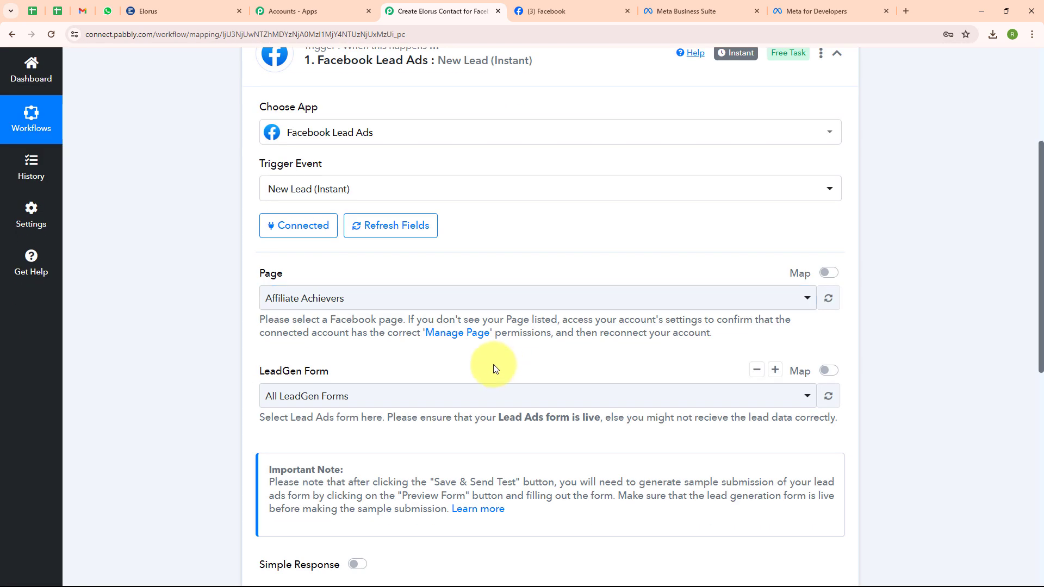
click(322, 306)
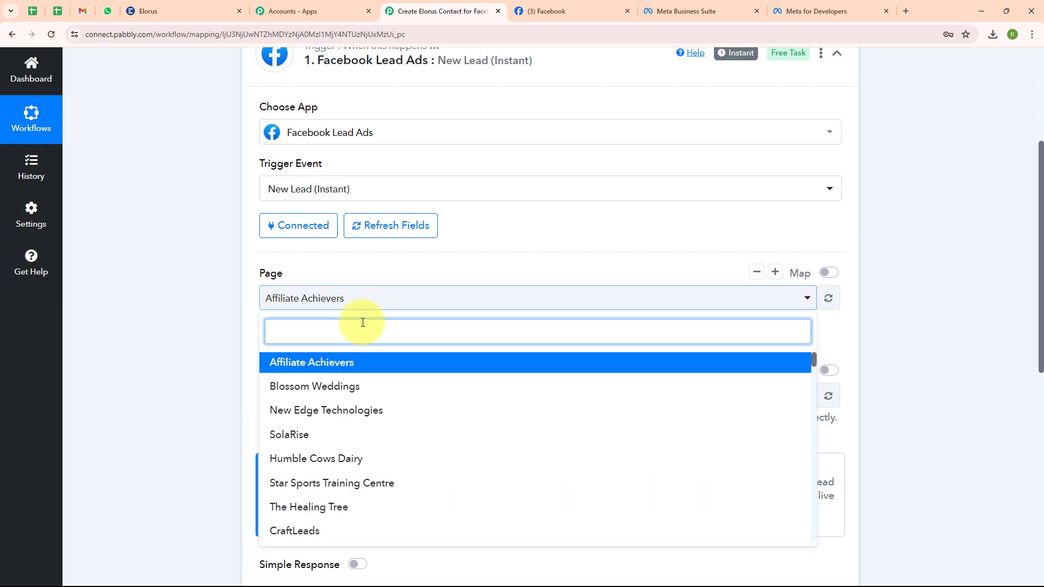
text(Pabb)
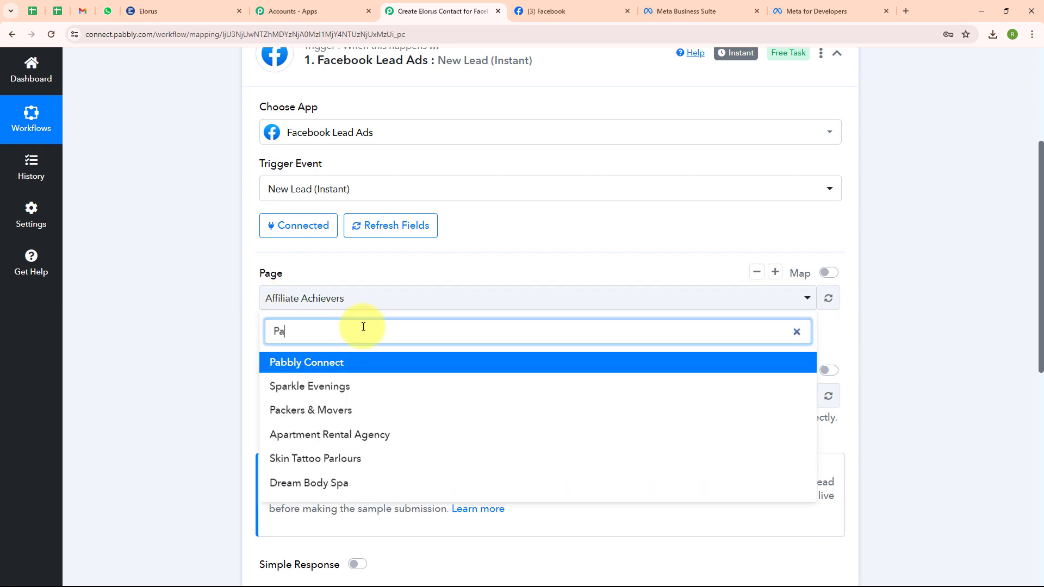
click(368, 358)
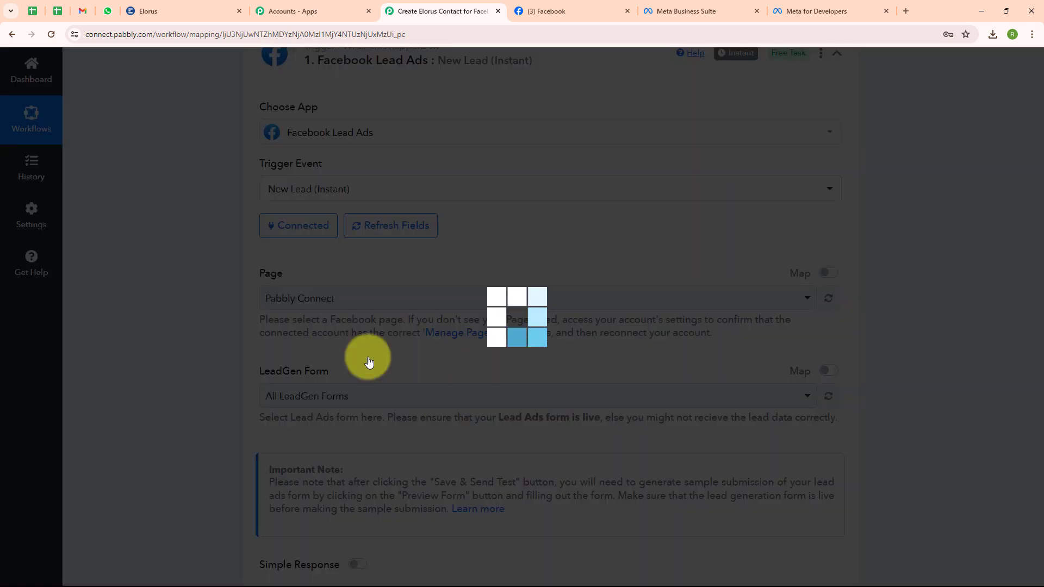
scroll(411, 357, down, 1)
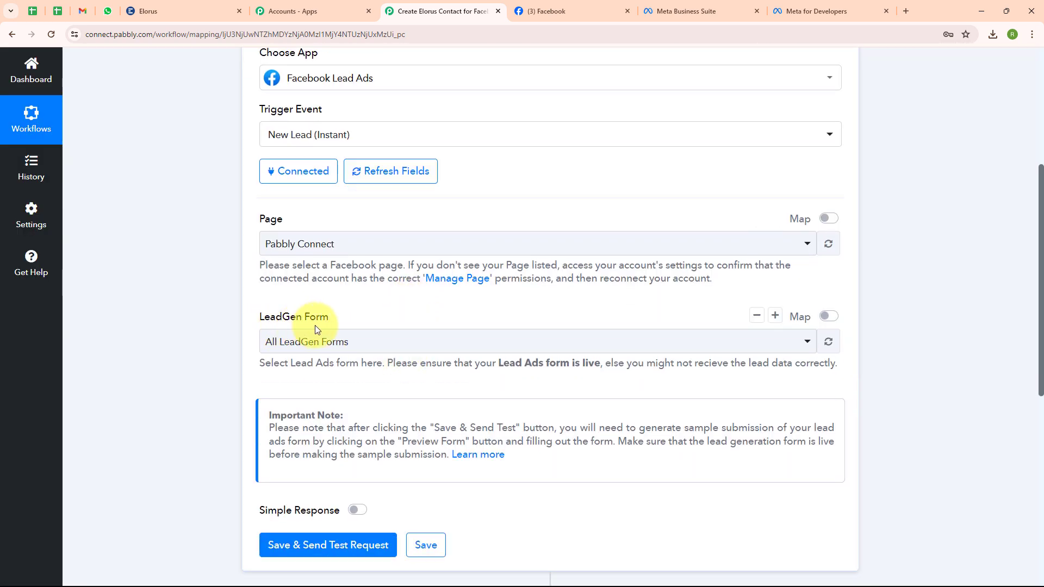
Step: After checking forms in Meta Business Suite, choose New Form as the LeadGen form
click(694, 10)
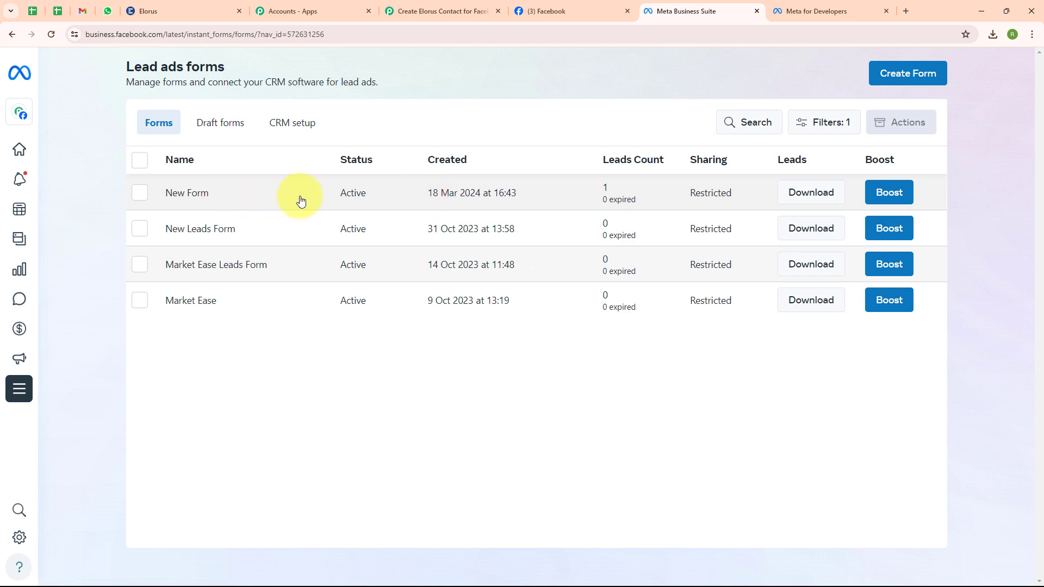
click(432, 10)
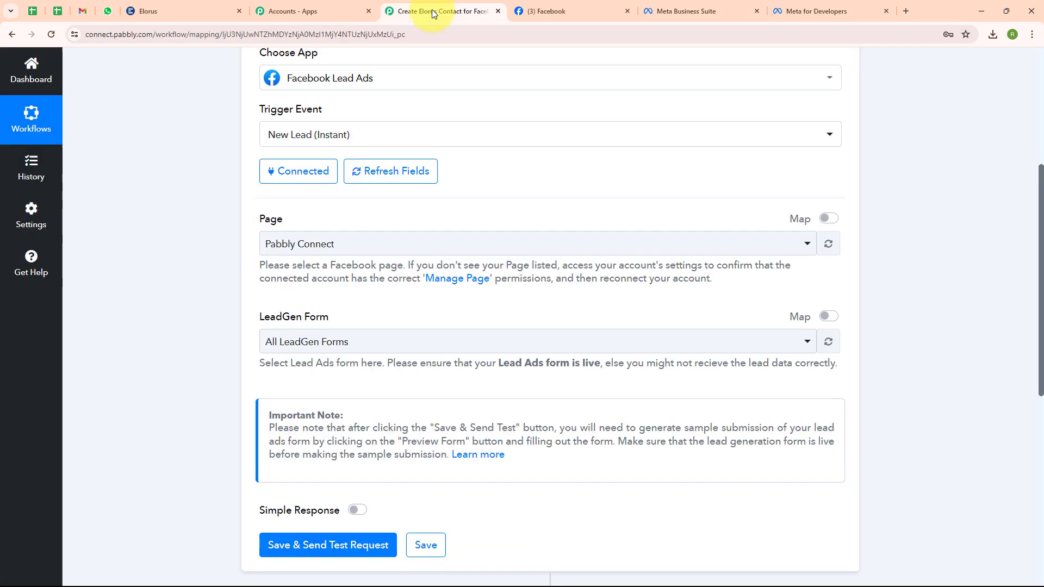
click(401, 342)
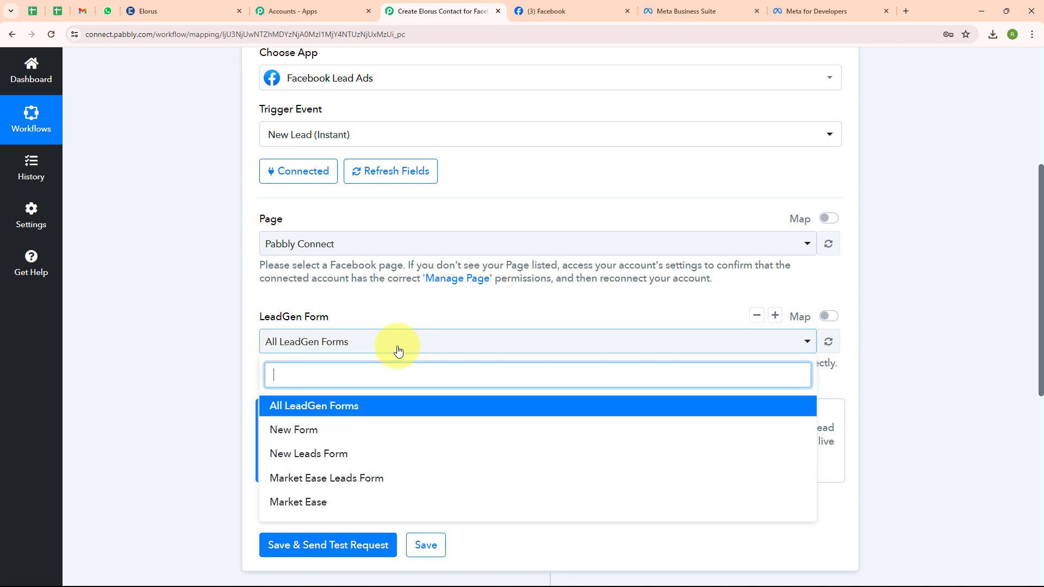
click(385, 429)
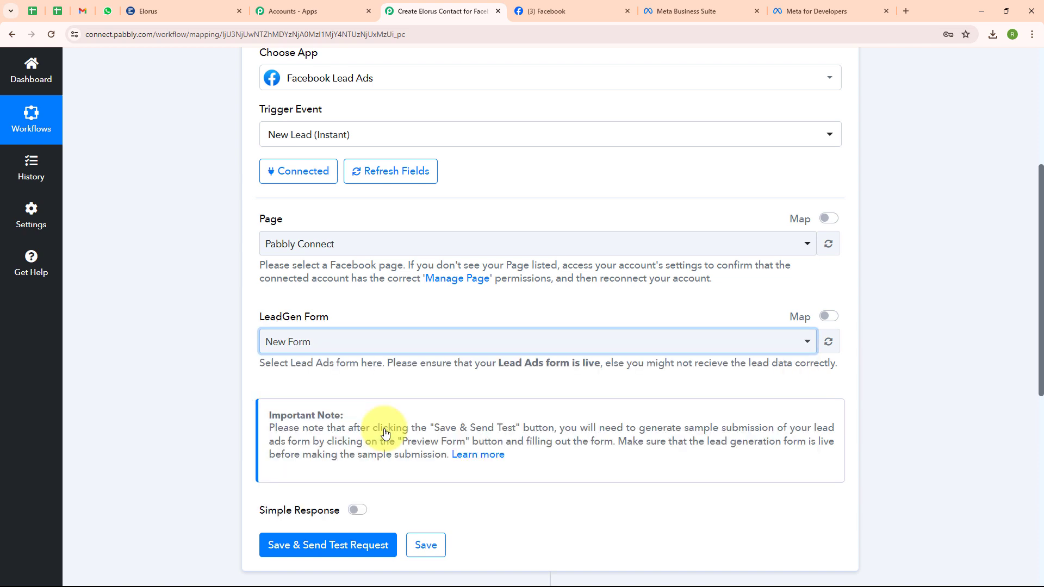
click(336, 354)
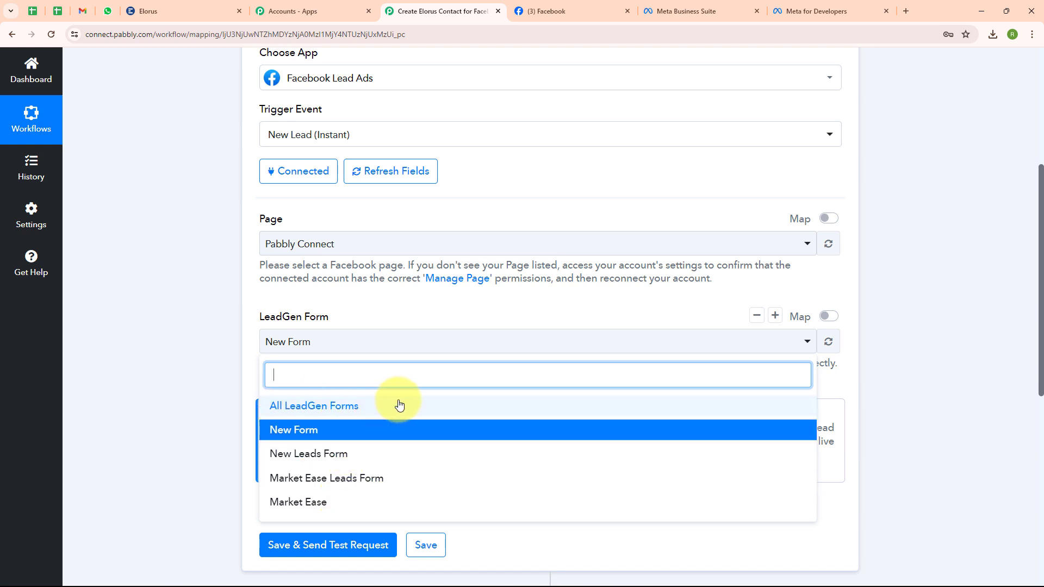
click(392, 348)
scroll(448, 388, down, 2)
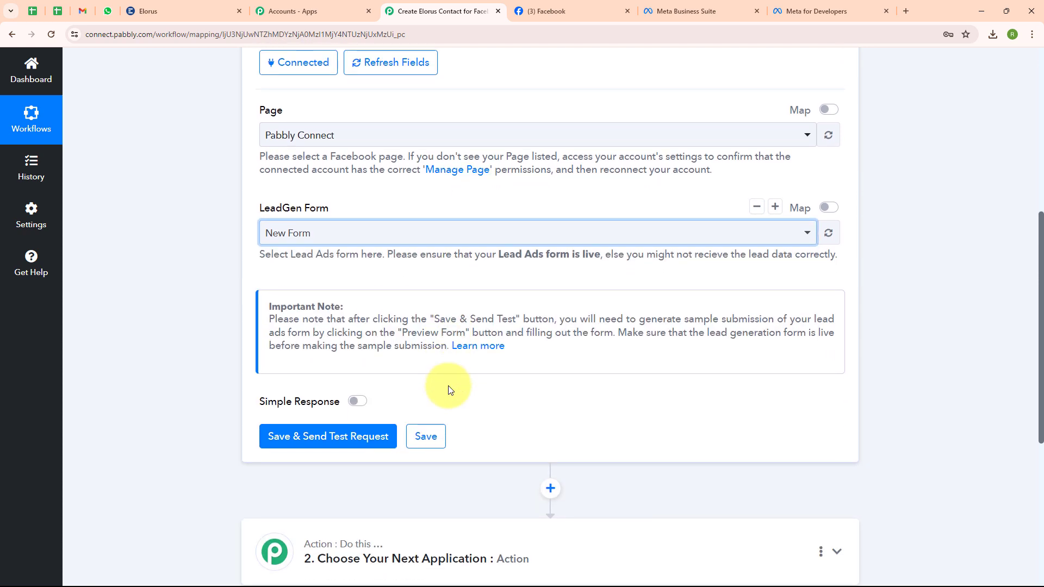
Step: Save the trigger and send a test request so it awaits a webhook response
click(333, 438)
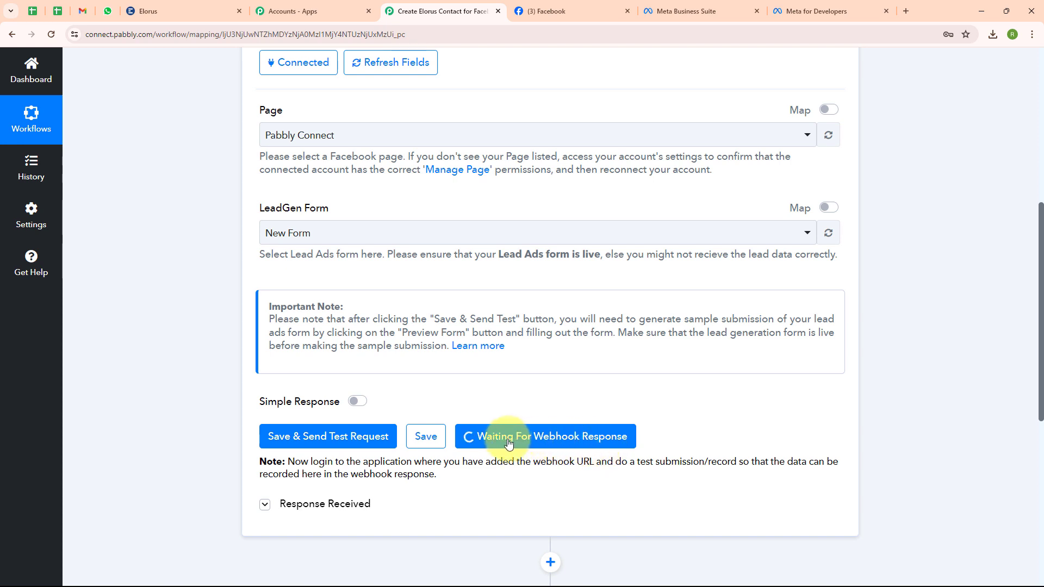
click(822, 6)
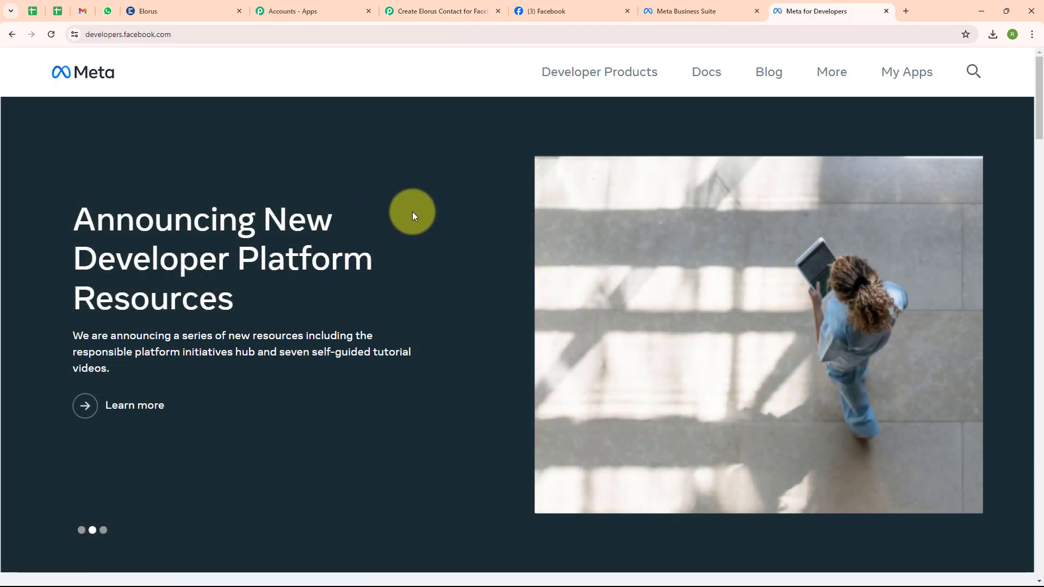
Step: Open the Lead Ads Testing Tool from Meta for Developers' Tools section
click(826, 74)
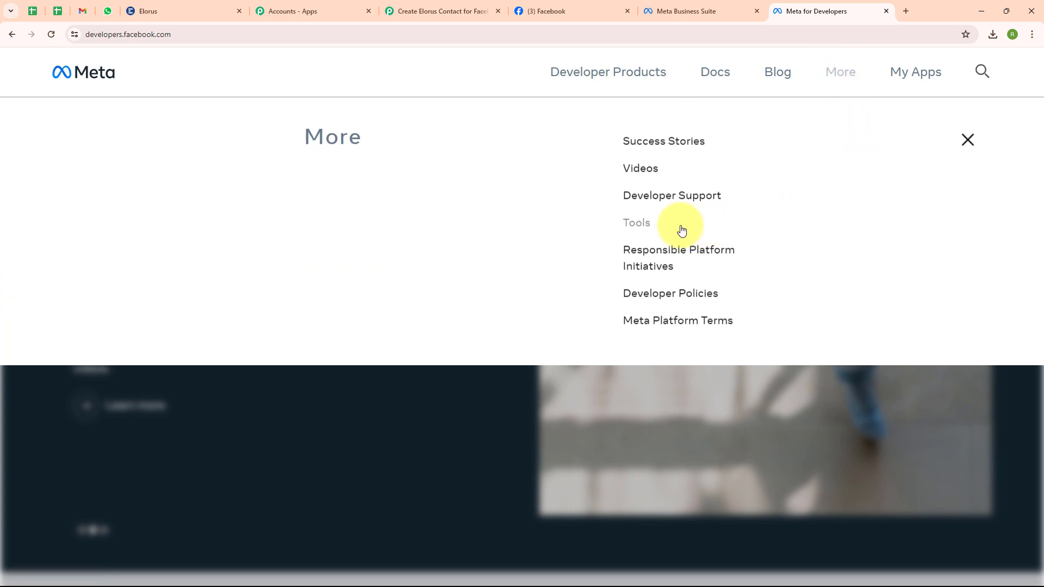
click(637, 226)
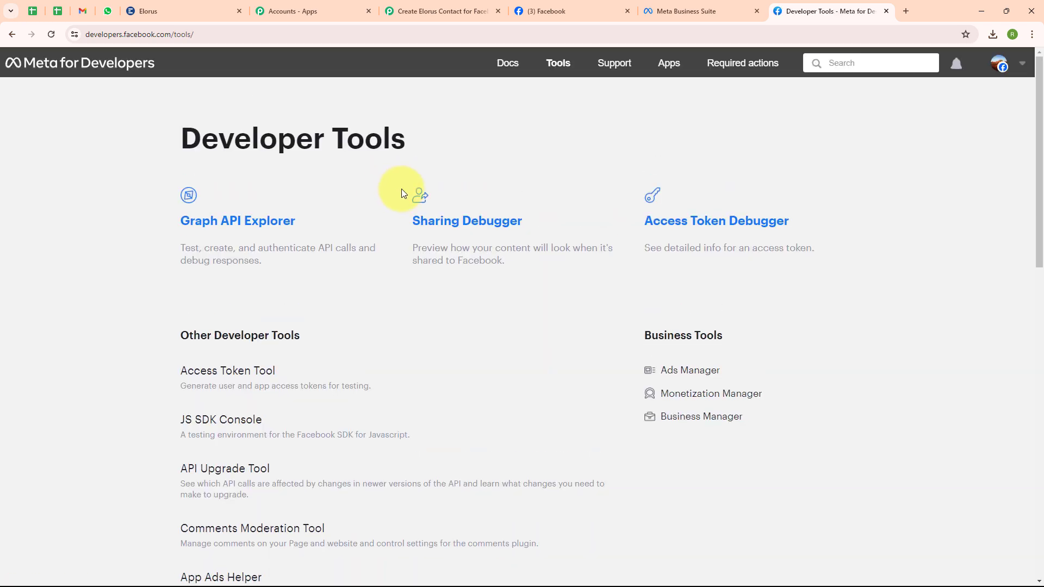
scroll(405, 379, down, 5)
click(263, 369)
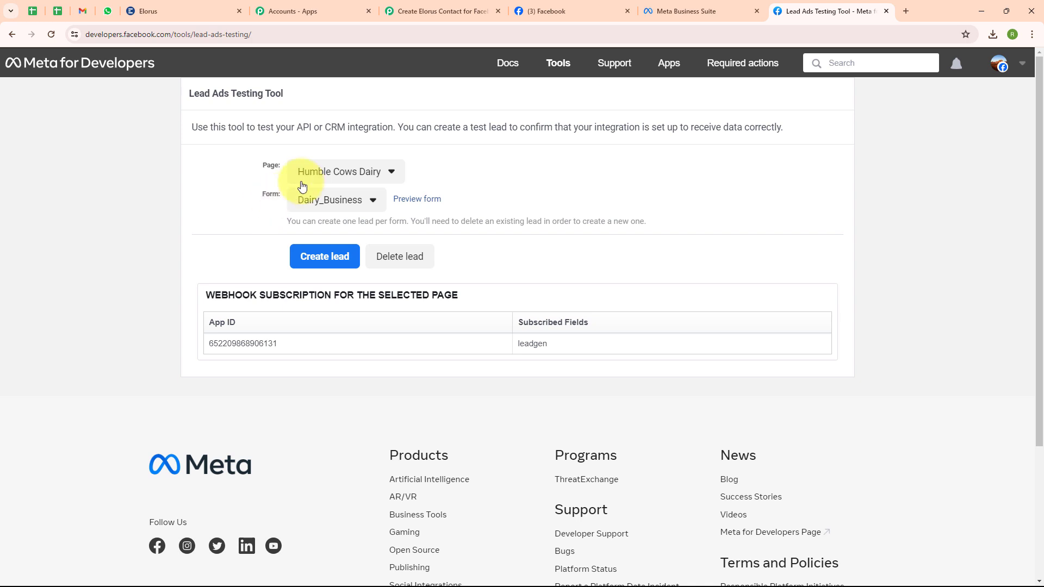
Step: Send a test lead from the Pabbly Connect page's New Form by previewing and submitting it
click(367, 174)
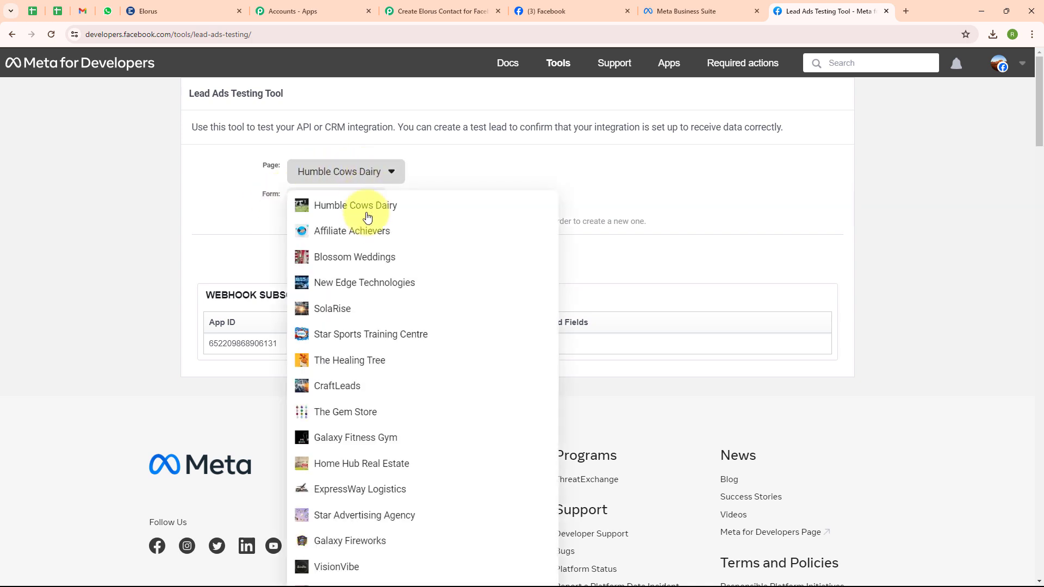
scroll(368, 489, down, 1)
scroll(362, 500, down, 1)
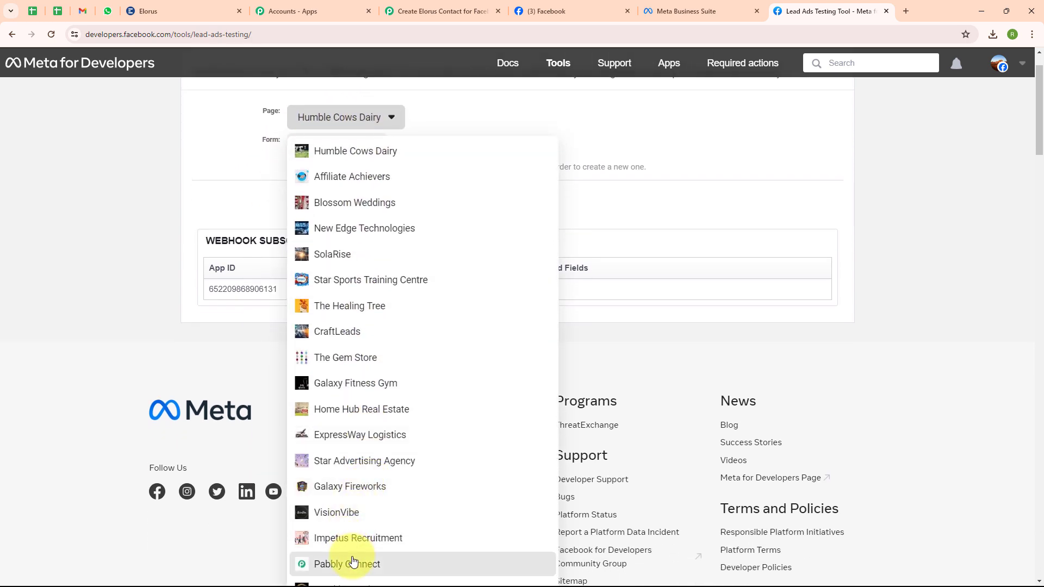
click(348, 561)
click(333, 202)
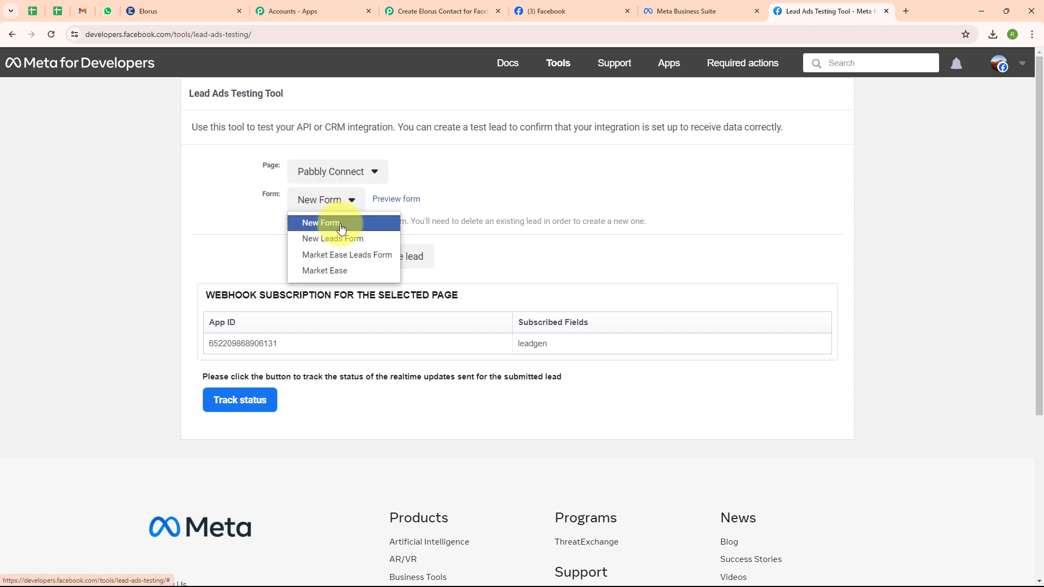
click(336, 219)
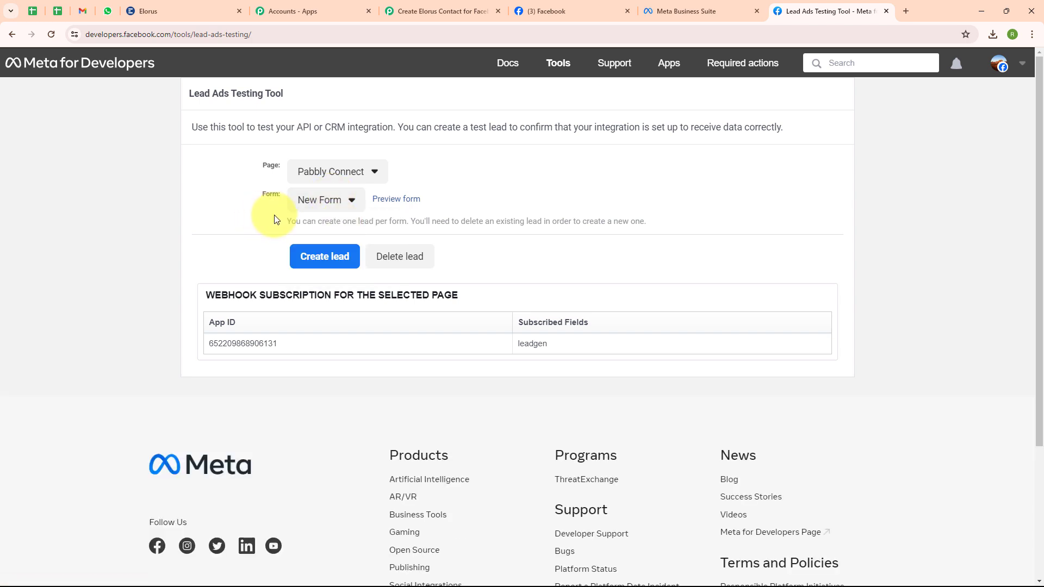
click(386, 205)
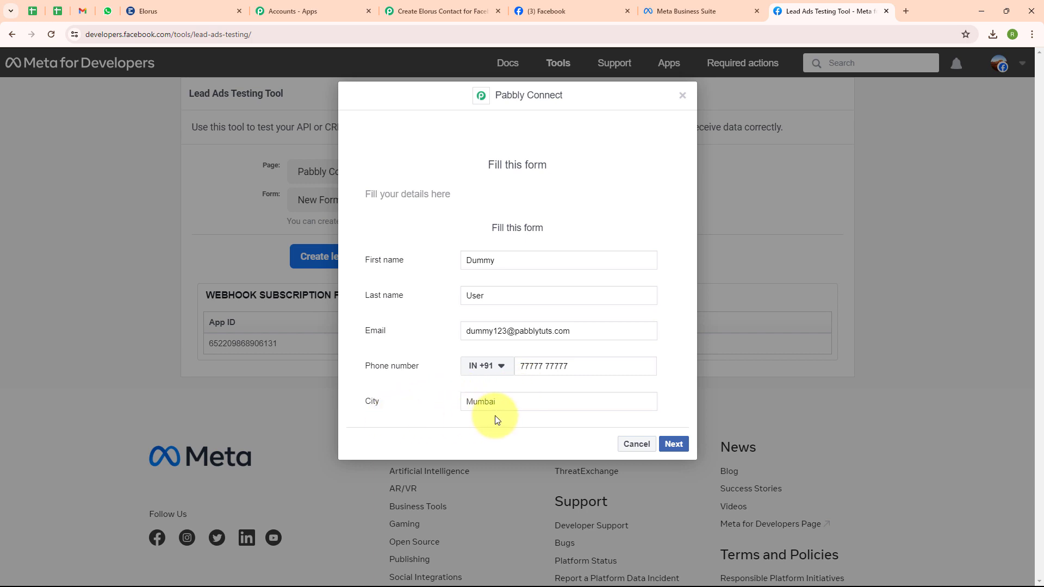
click(675, 445)
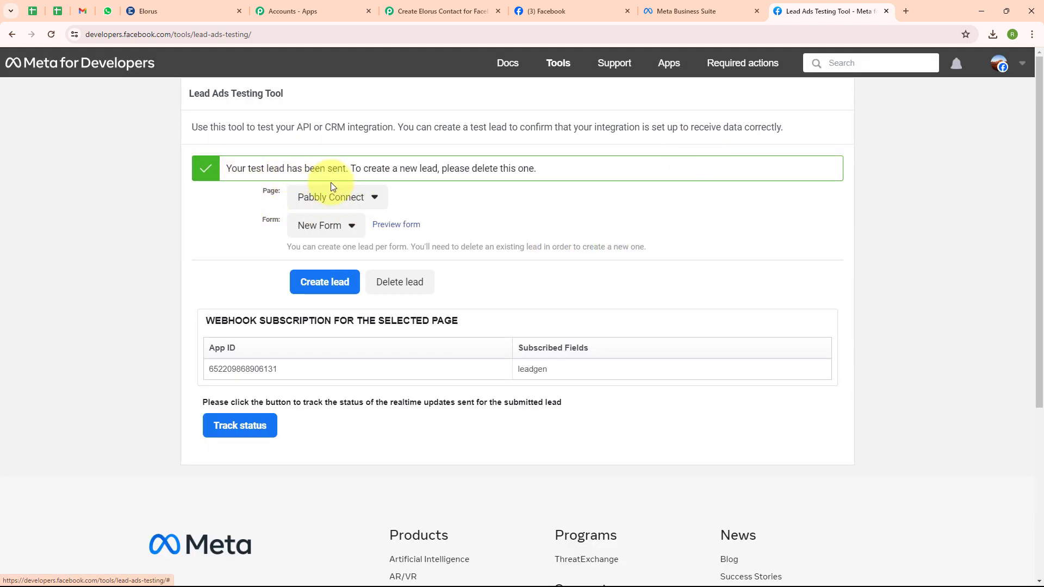
click(420, 10)
Step: Review the captured test lead response and collapse the trigger step
scroll(465, 377, down, 6)
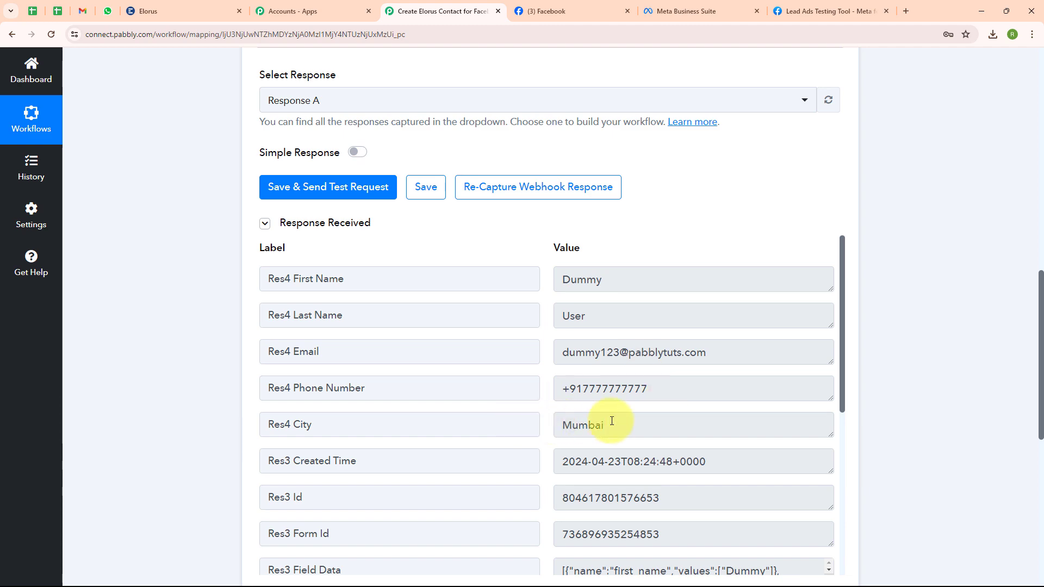
scroll(716, 249, up, 10)
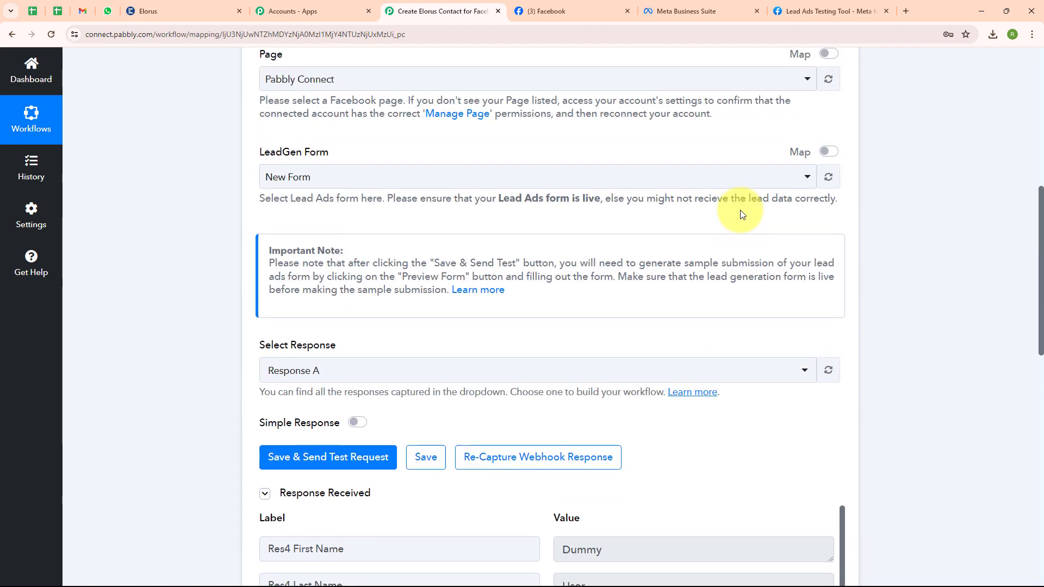
click(837, 108)
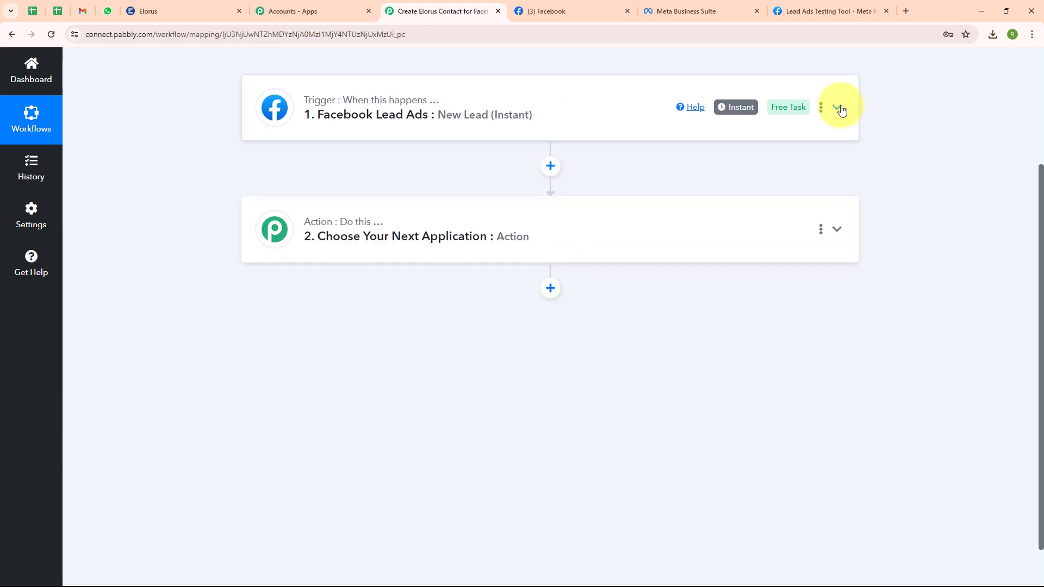
Step: Set the action step to Elorus with the Create Contact event
click(376, 239)
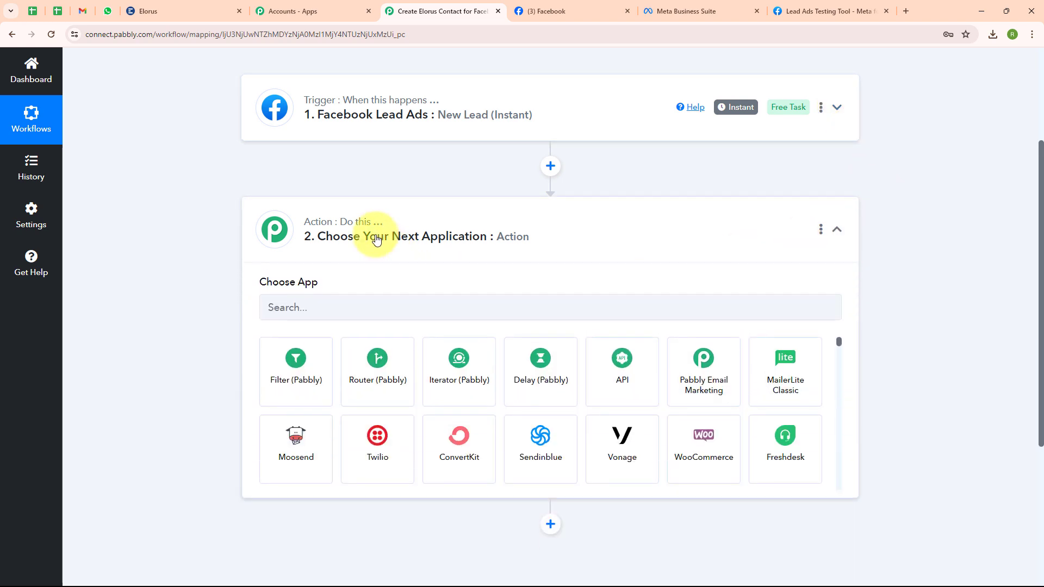
click(310, 286)
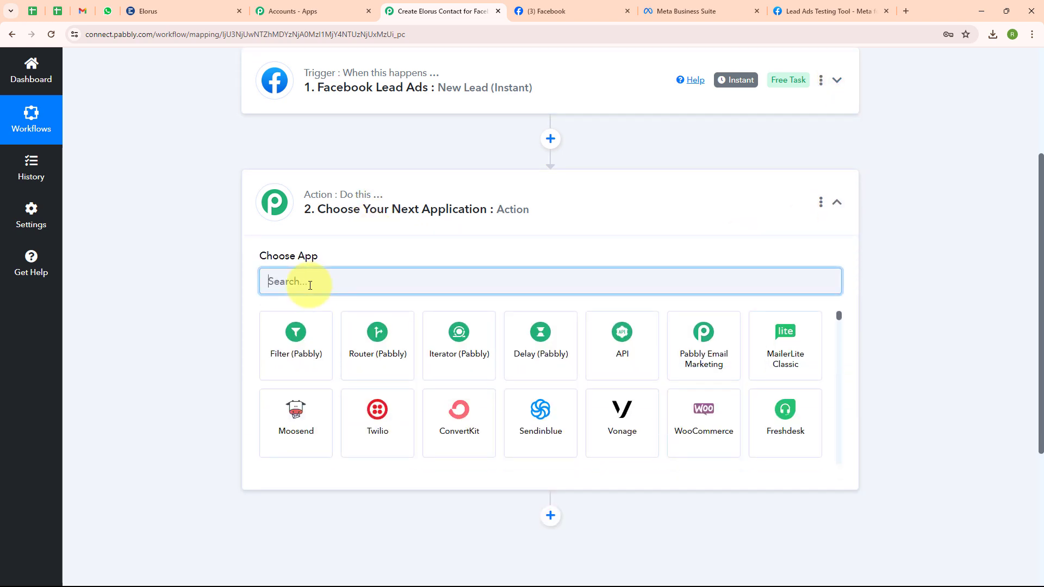
text(Elor)
click(304, 353)
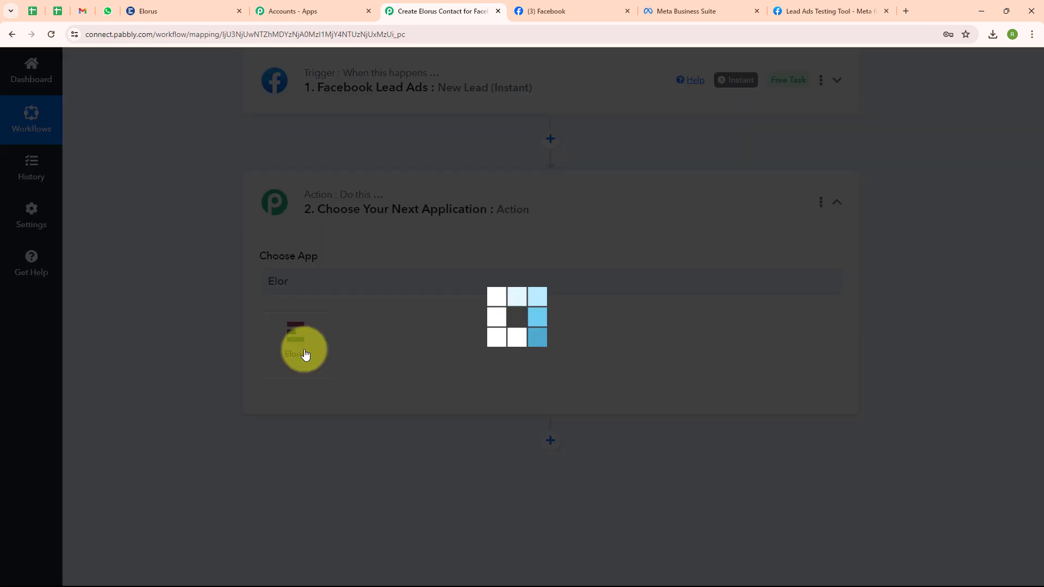
click(302, 339)
click(308, 148)
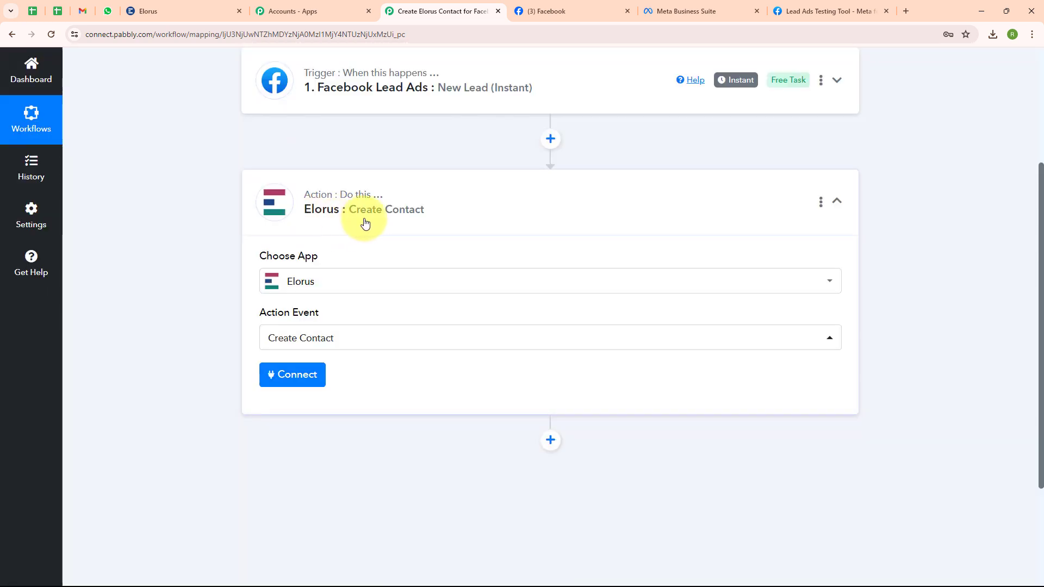
Step: Start a new Elorus connection, then switch to the Elorus dashboard tab
click(283, 381)
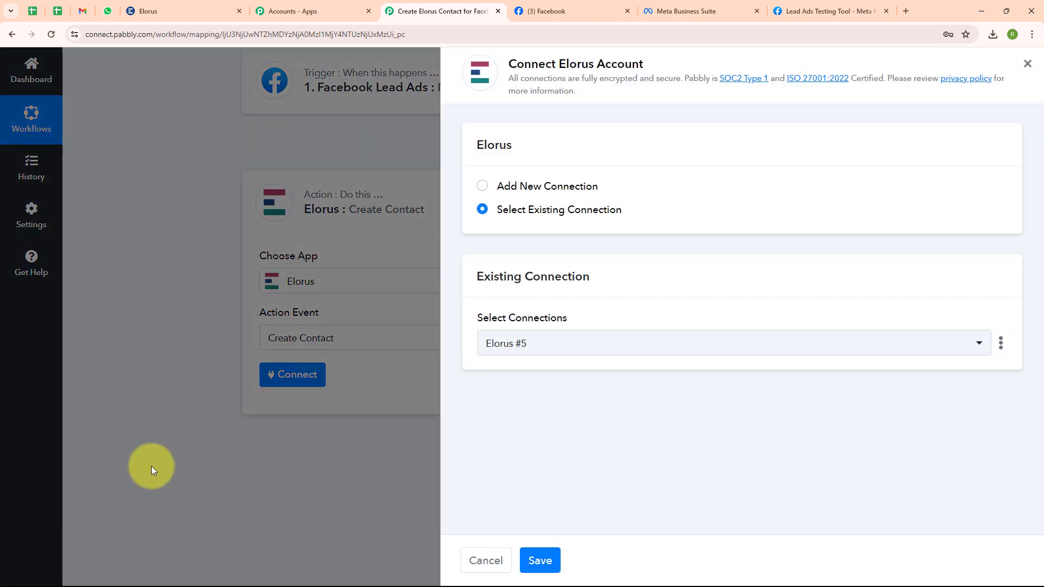
click(481, 189)
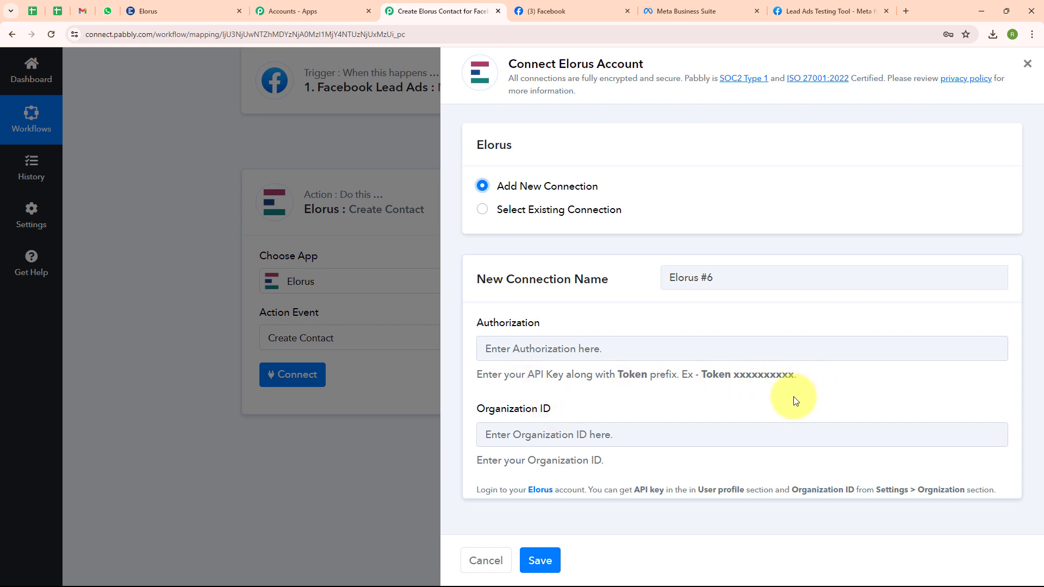
click(166, 8)
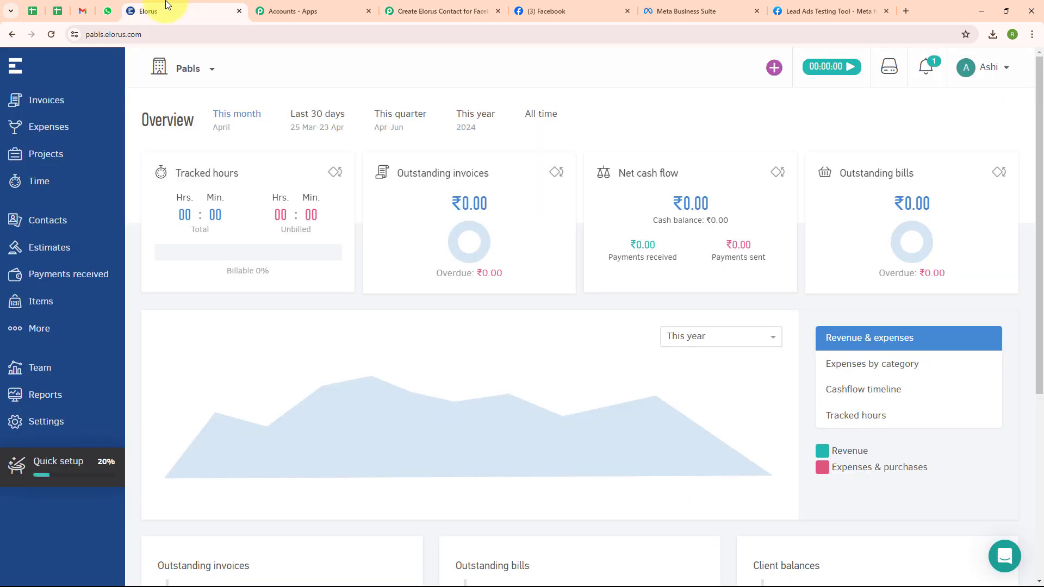
Step: Revoke the old API key on the Elorus user profile page
click(967, 79)
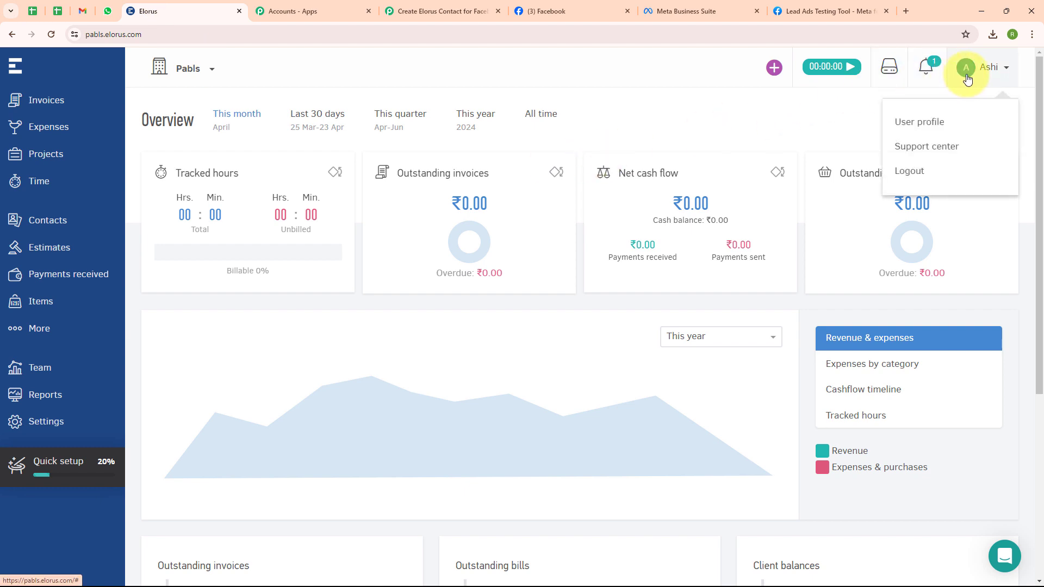
click(914, 129)
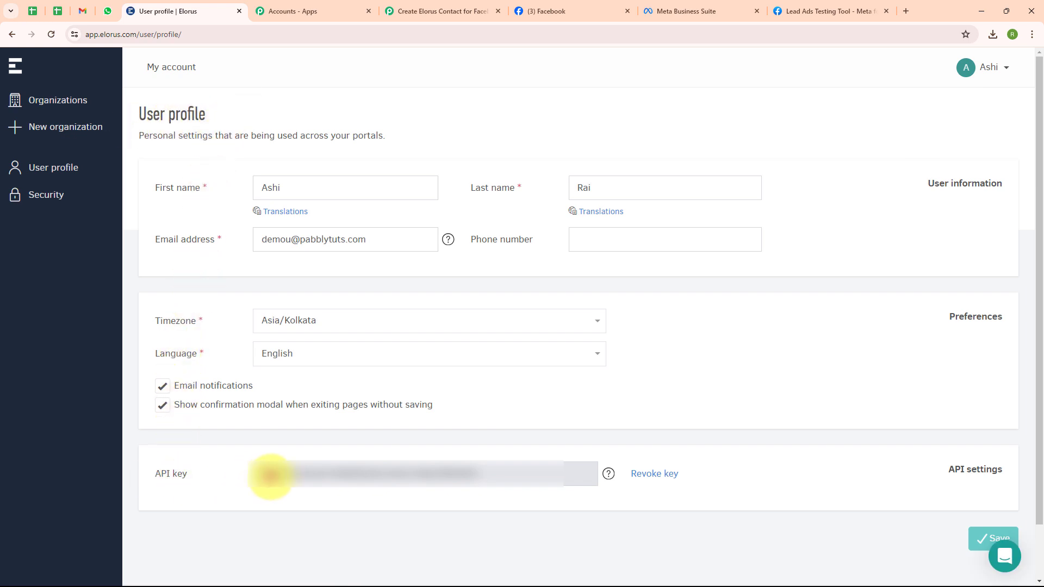
click(654, 481)
click(674, 231)
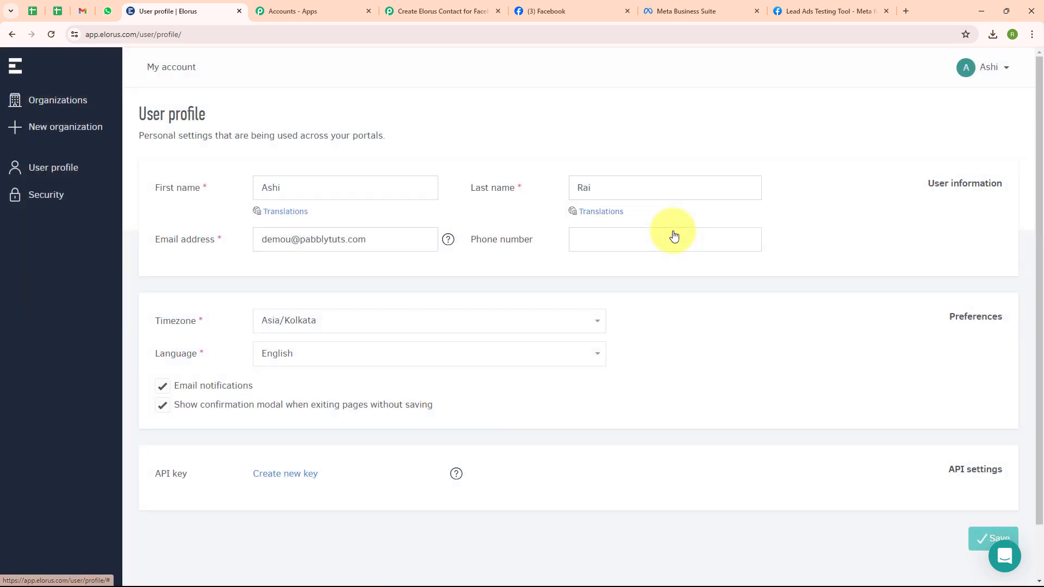
Step: Generate and copy a new Elorus API key, then return to the Pabbly connection form
click(281, 479)
drag(484, 473, 249, 475)
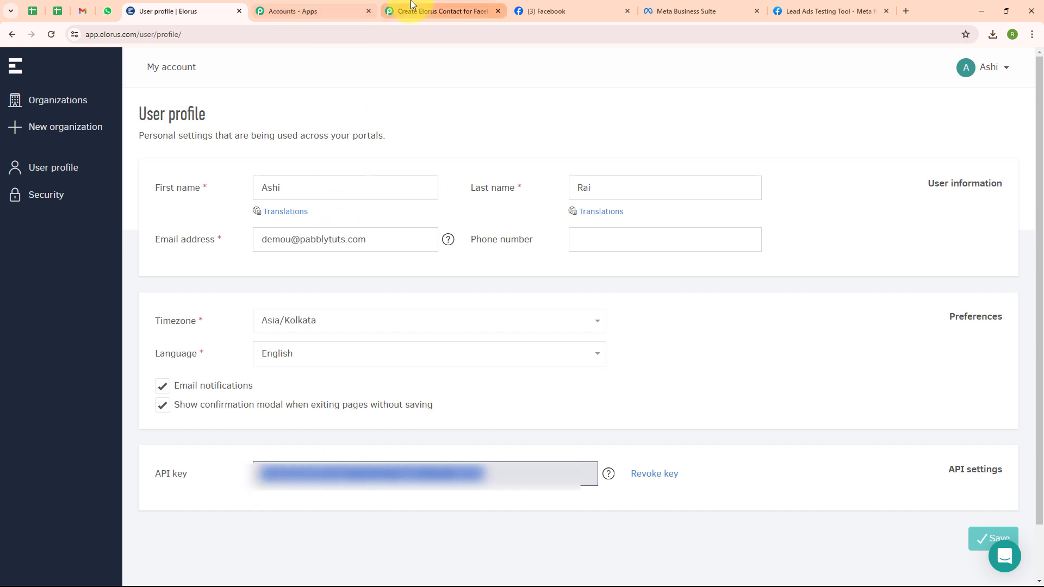
click(413, 10)
click(521, 354)
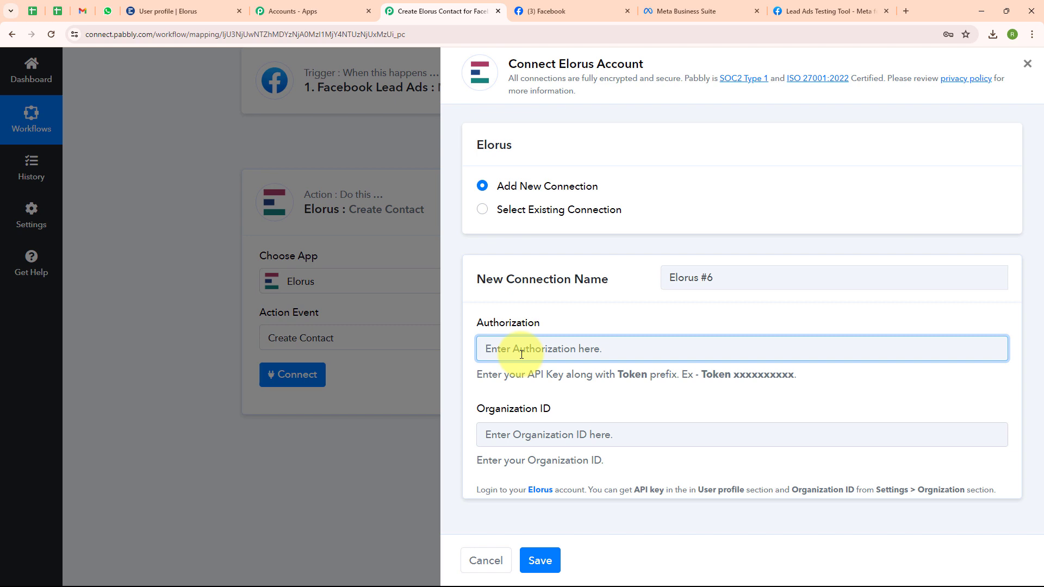
Step: Set the Authorization to 'Token' followed by the pasted Elorus API key, then return to Elorus
text(Token)
key(ctrl+v)
click(495, 424)
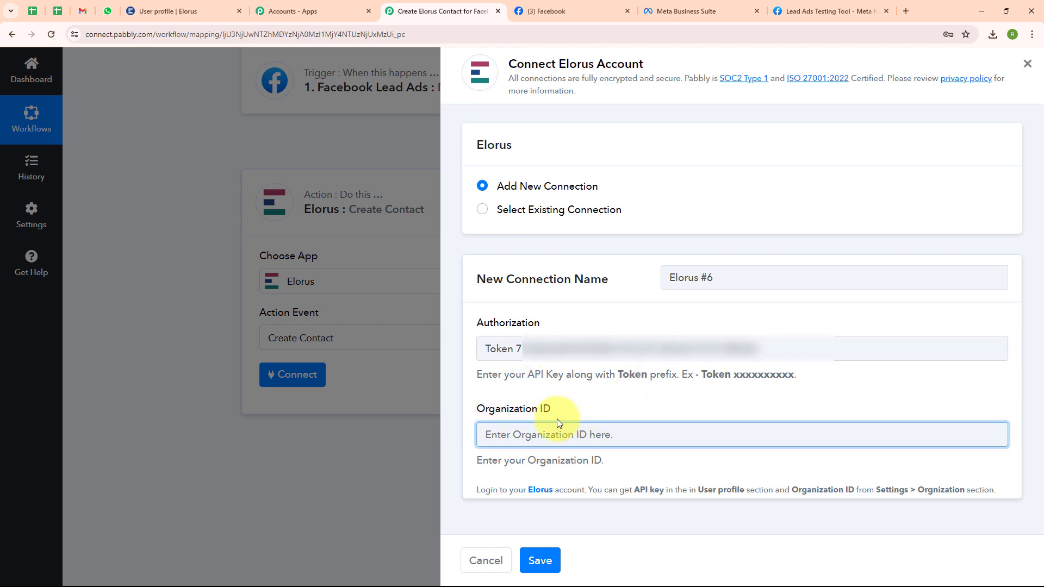
click(156, 3)
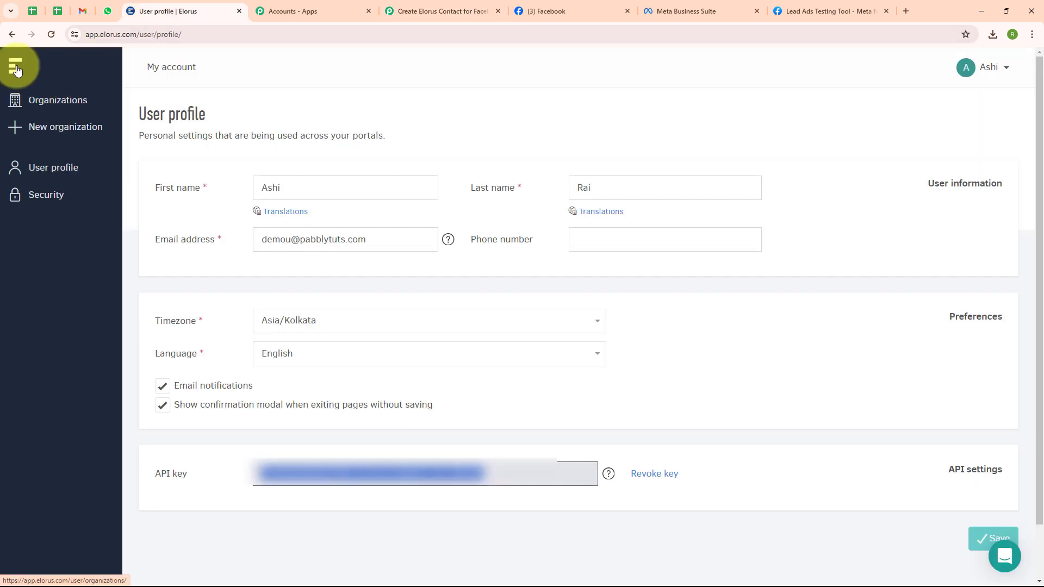
click(48, 101)
Step: Copy the Pabls organization's ID from its Elorus organization settings page
click(246, 253)
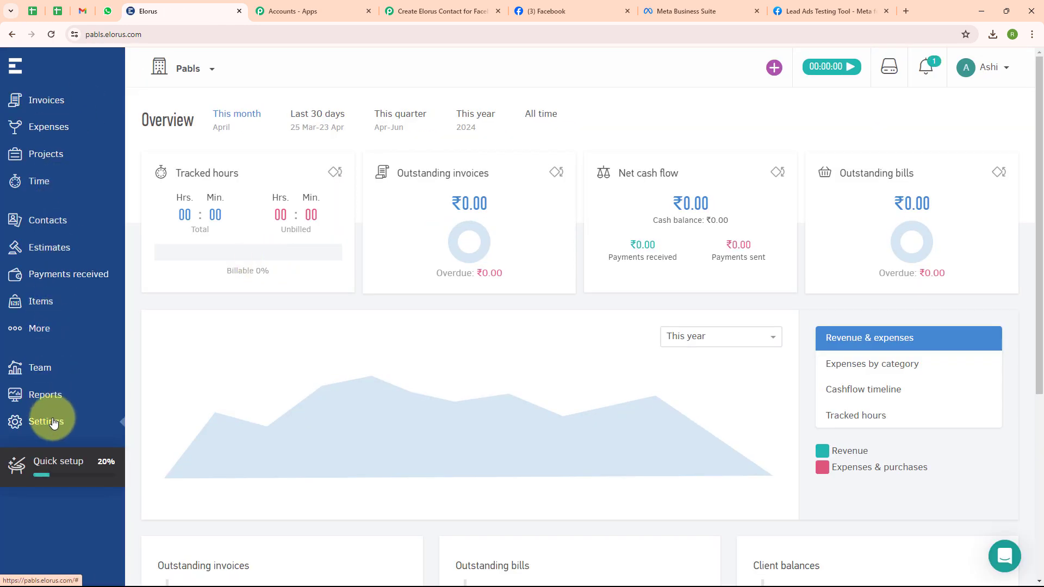
click(40, 423)
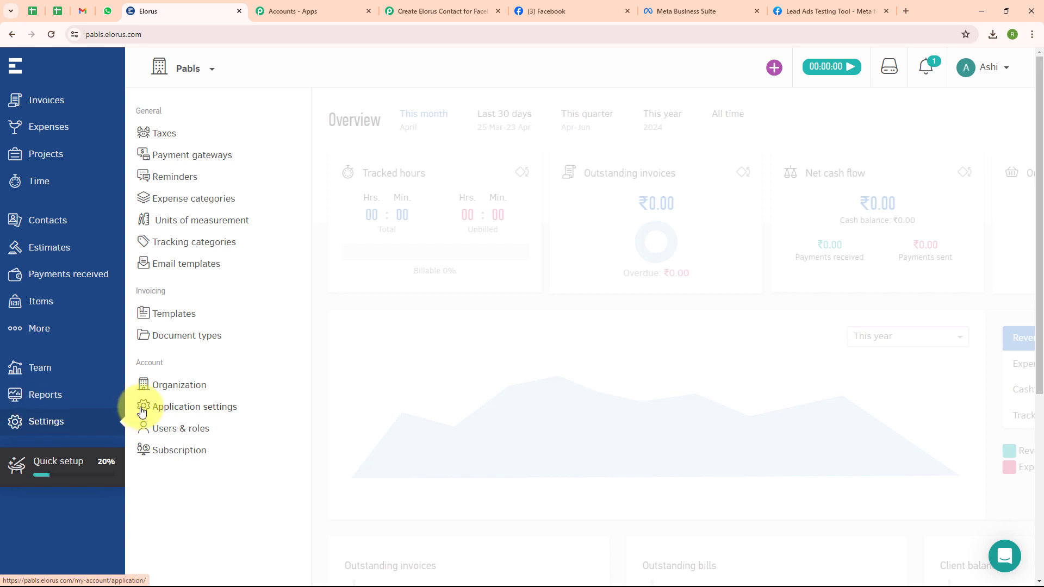
click(172, 387)
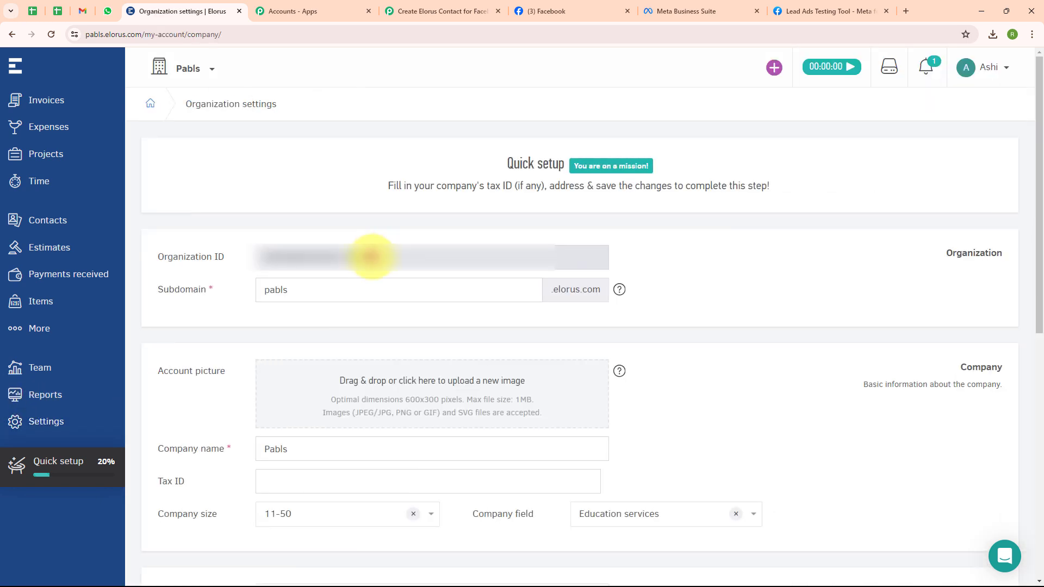
drag(369, 256, 257, 260)
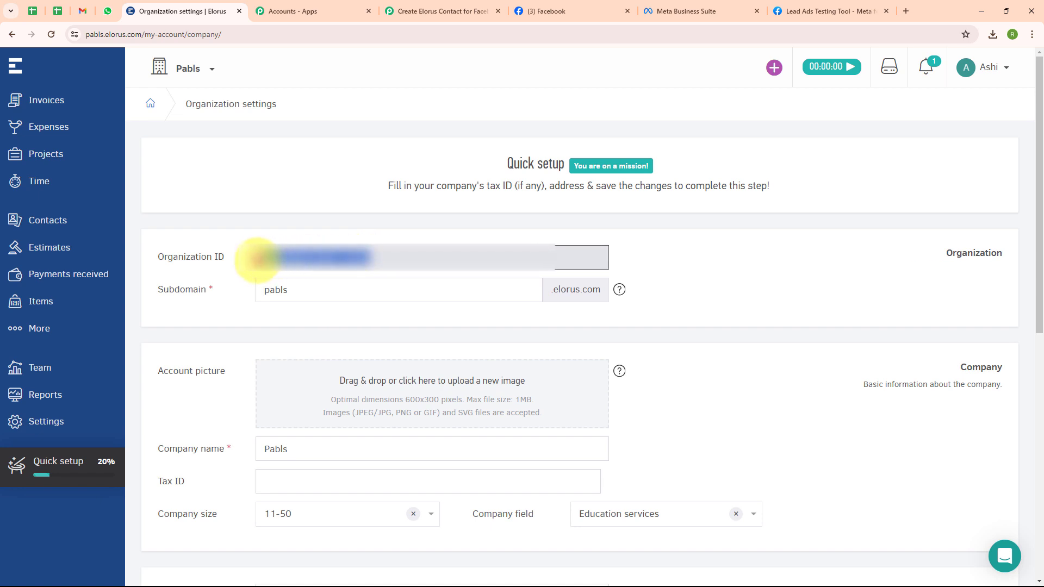
click(410, 10)
click(537, 439)
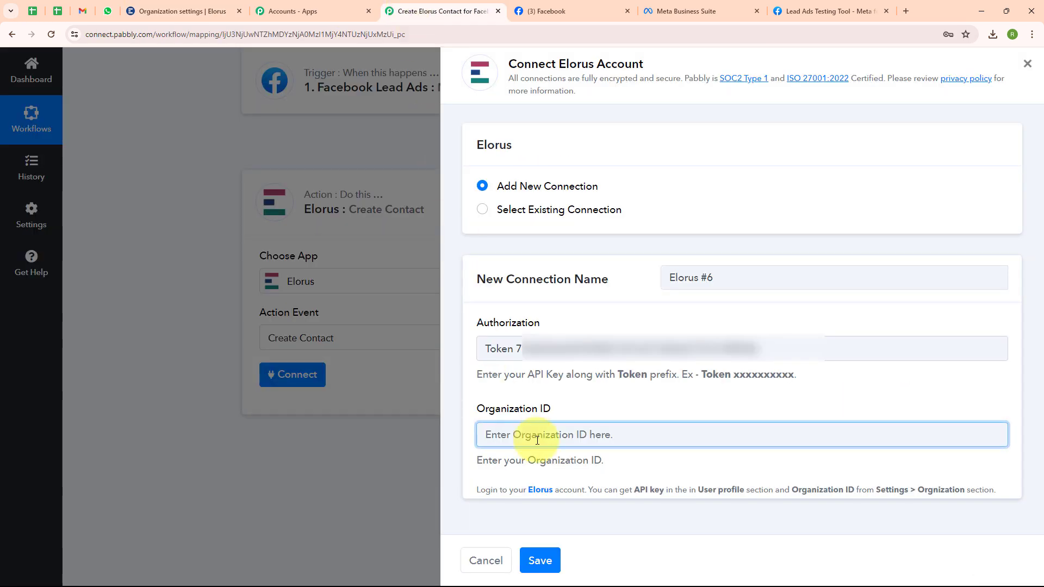
Step: Paste the Organization ID and save the new Elorus connection
key(ctrl+v)
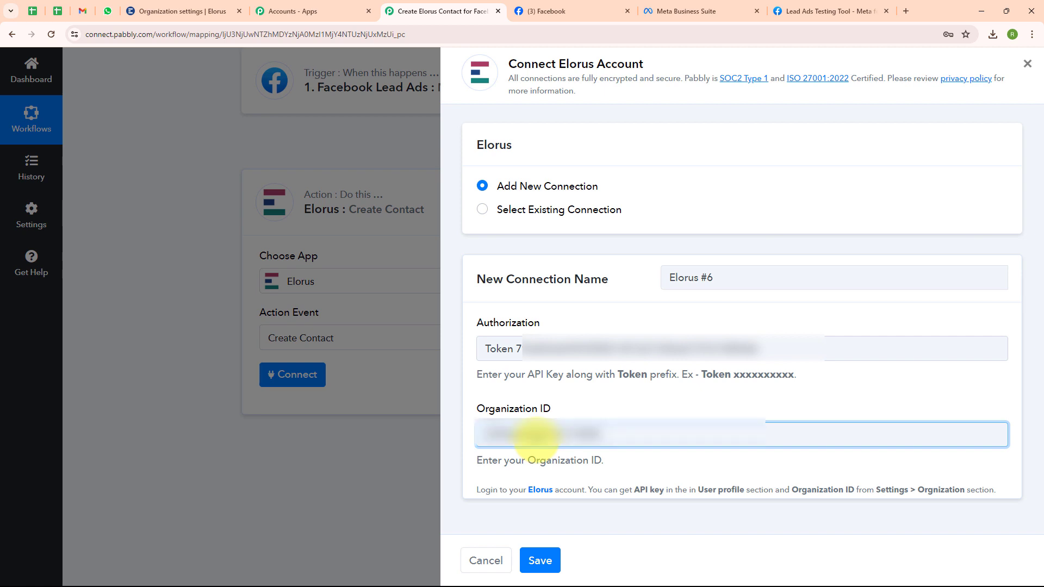
click(632, 462)
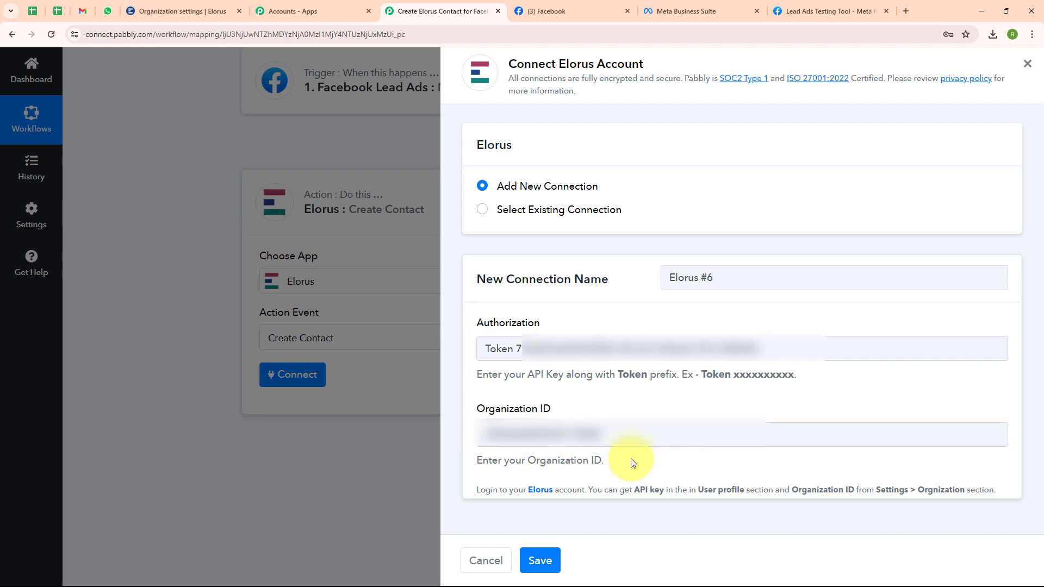
click(540, 560)
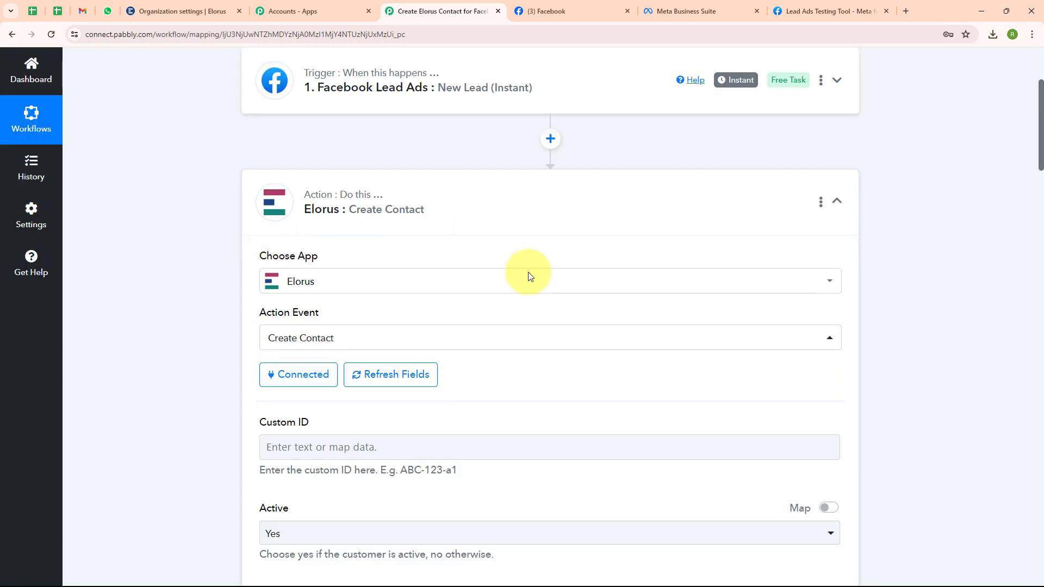
Step: Map the lead's Res4 First Name into the First Name field
scroll(520, 373, down, 7)
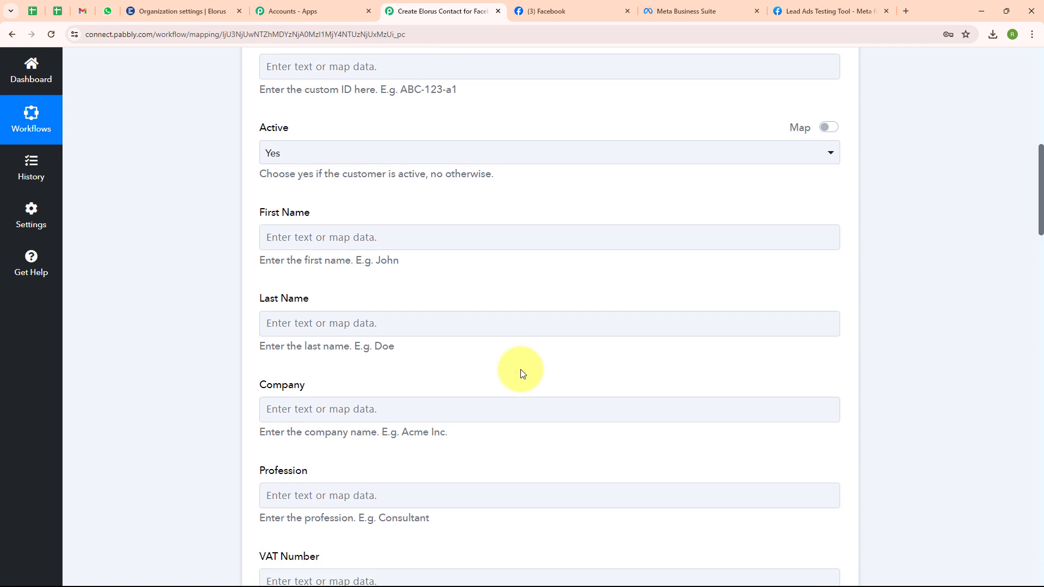
scroll(520, 373, down, 1)
click(310, 183)
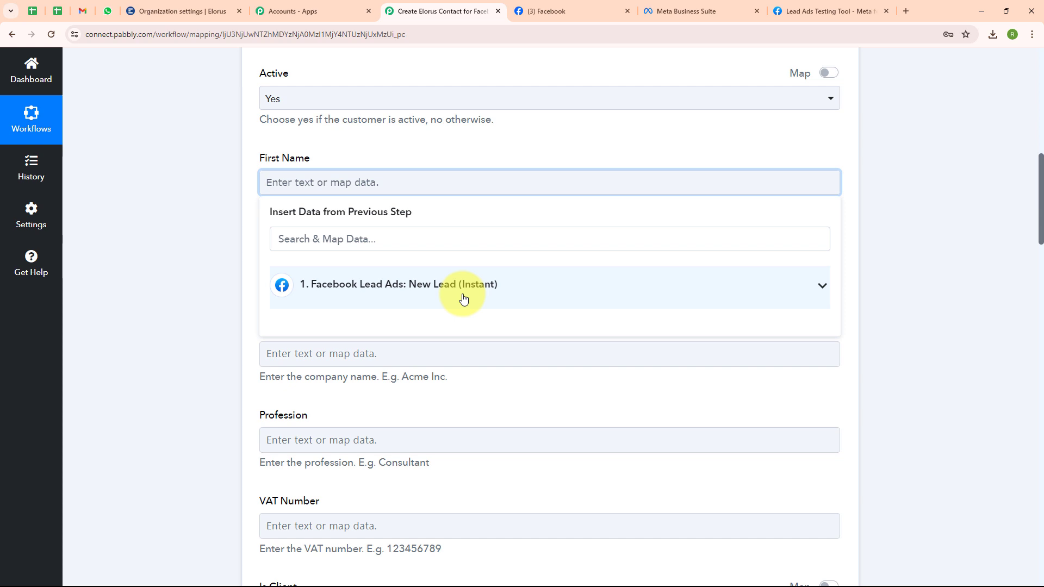
click(463, 302)
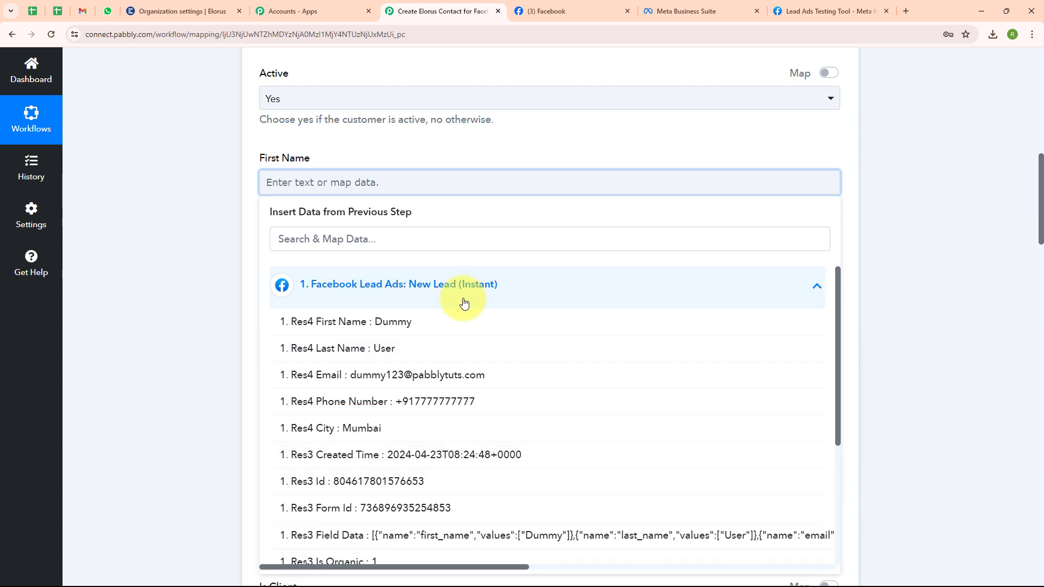
click(442, 327)
click(408, 269)
Step: Map the lead's Res4 Last Name into the Last Name field
scroll(409, 268, down, 1)
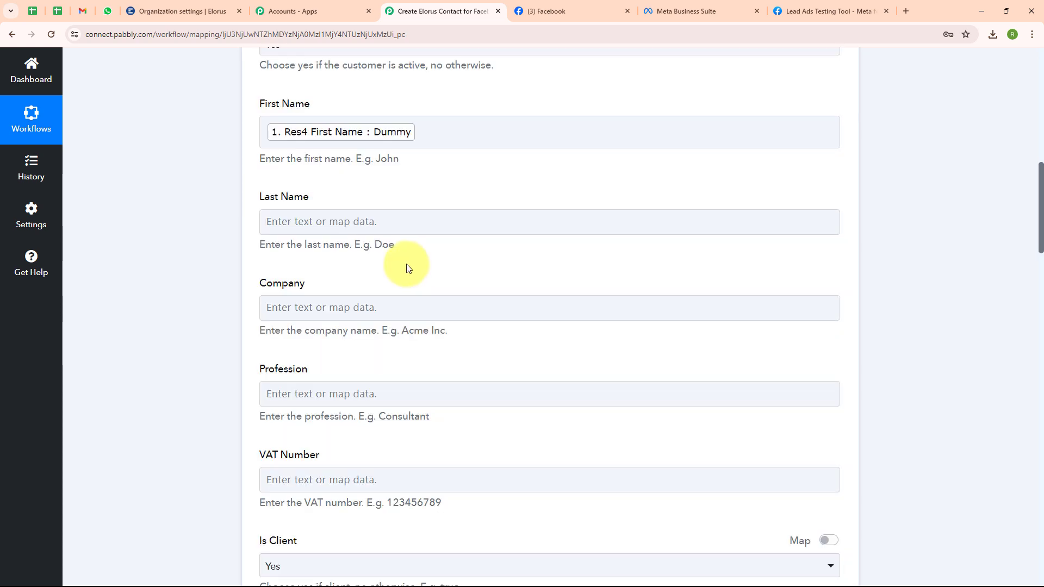
click(326, 222)
click(372, 319)
click(393, 387)
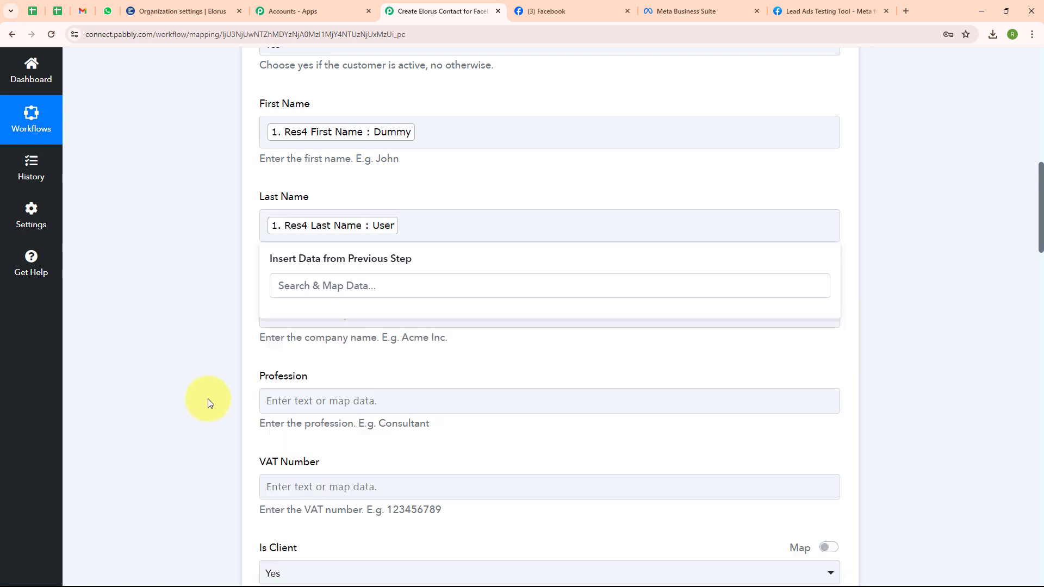
click(209, 396)
Step: Switch on mapping for the Default Taxes field
scroll(210, 396, down, 3)
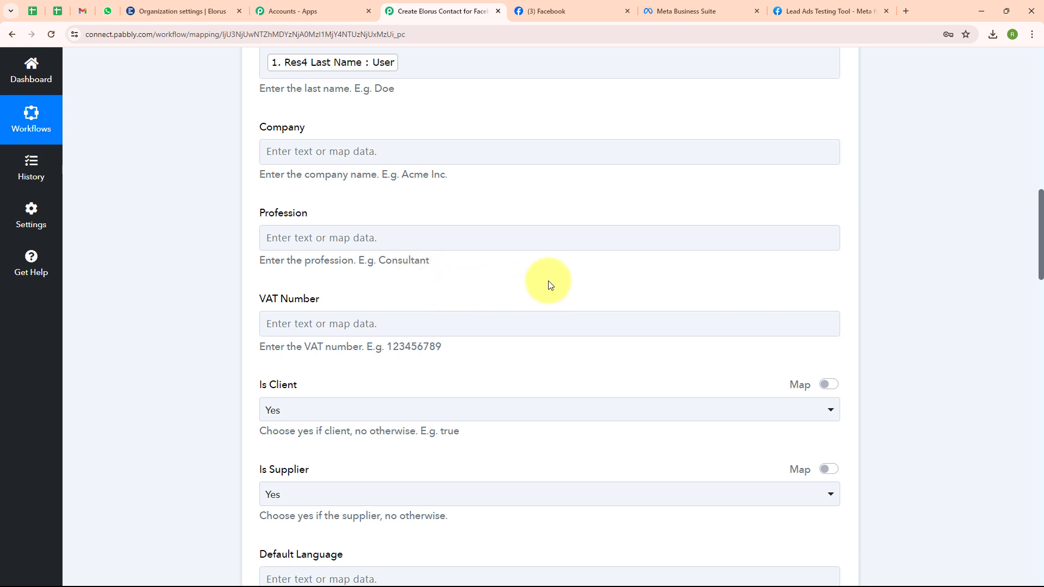
scroll(549, 283, down, 8)
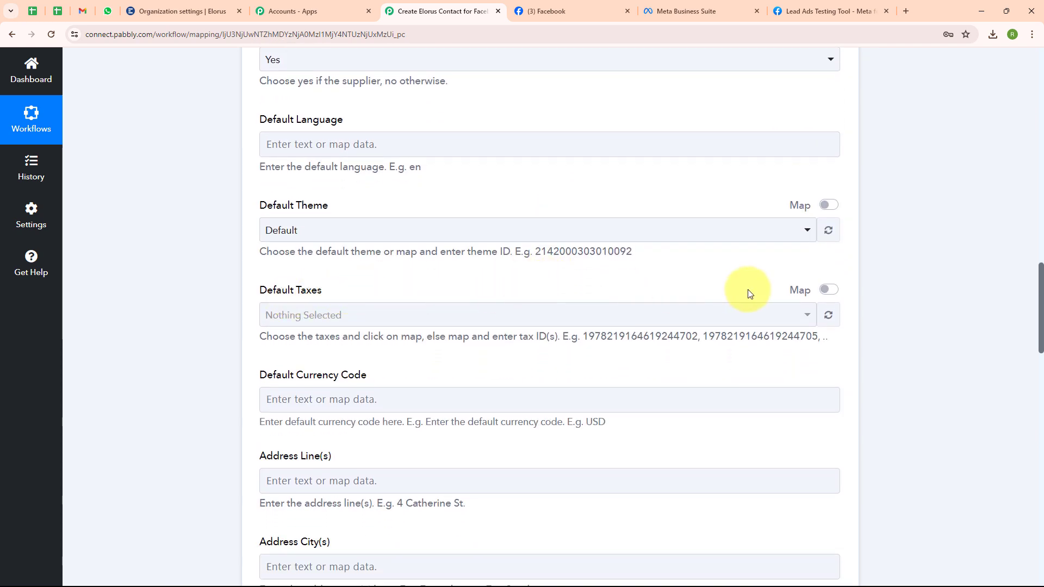
click(827, 290)
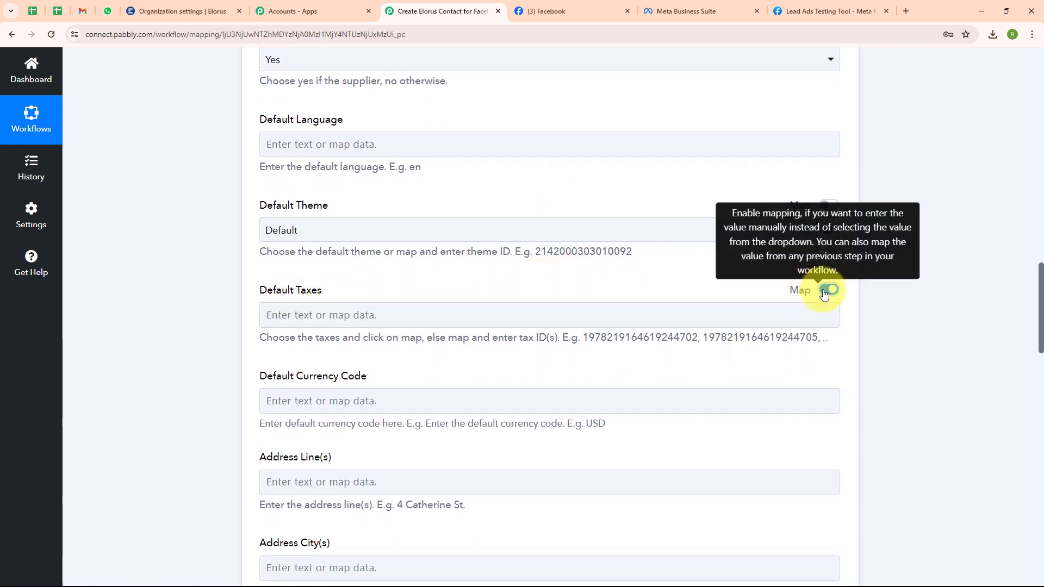
scroll(481, 361, down, 3)
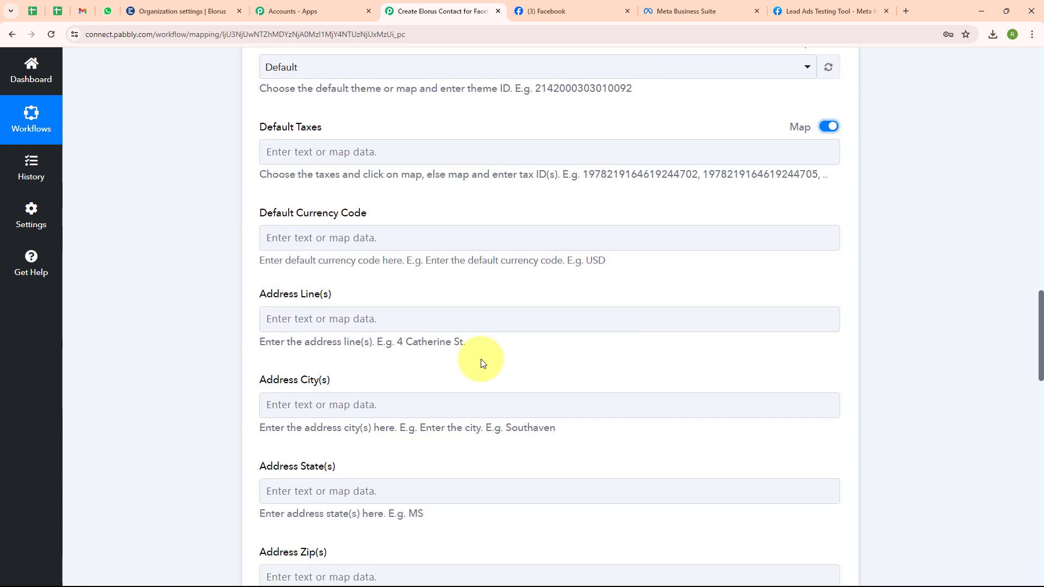
scroll(481, 359, down, 1)
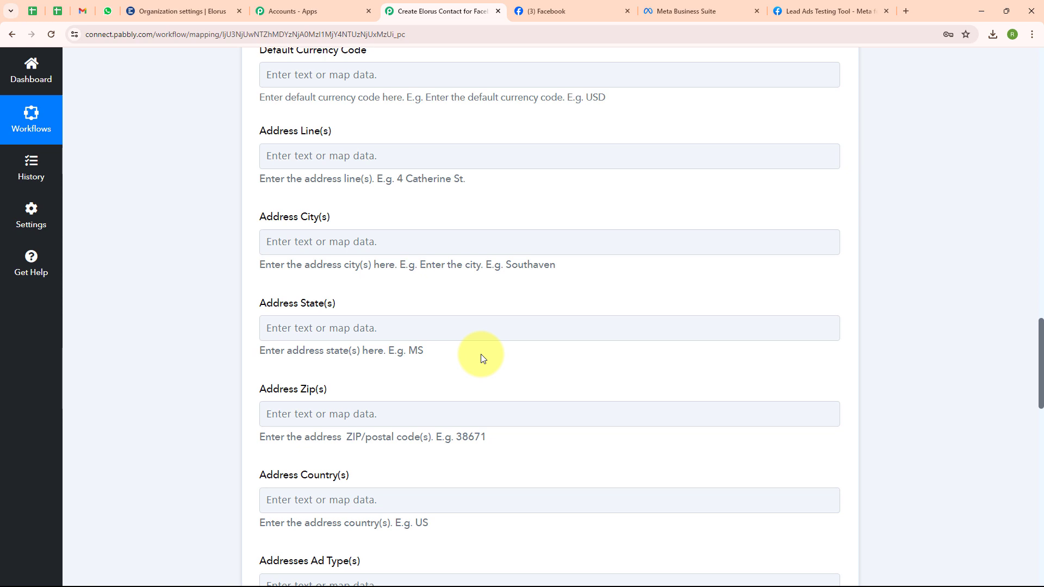
scroll(481, 357, down, 8)
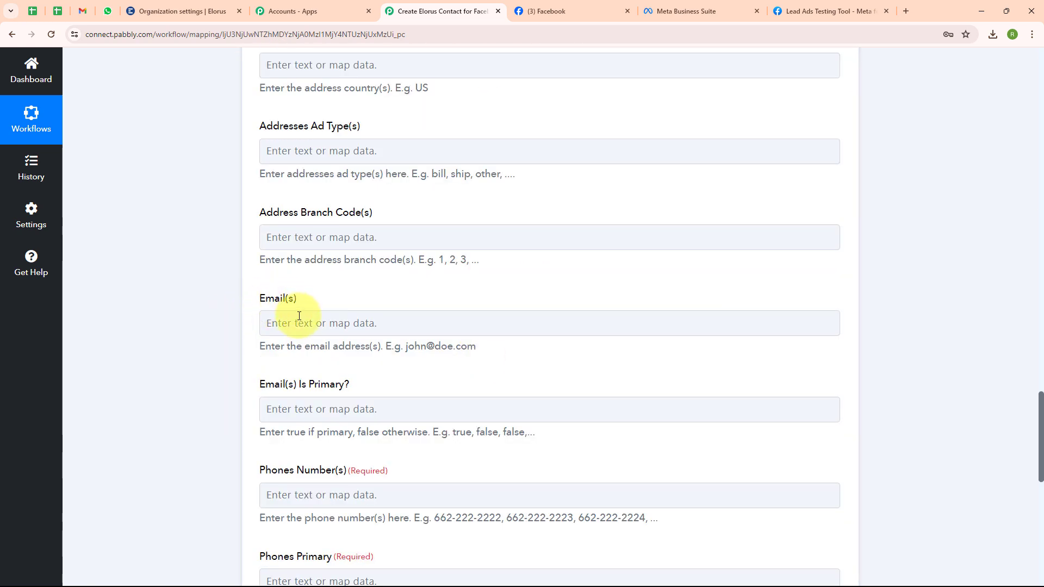
click(299, 316)
Step: Map the lead's email into Email(s) and set Email(s) Is Primary to true
click(381, 422)
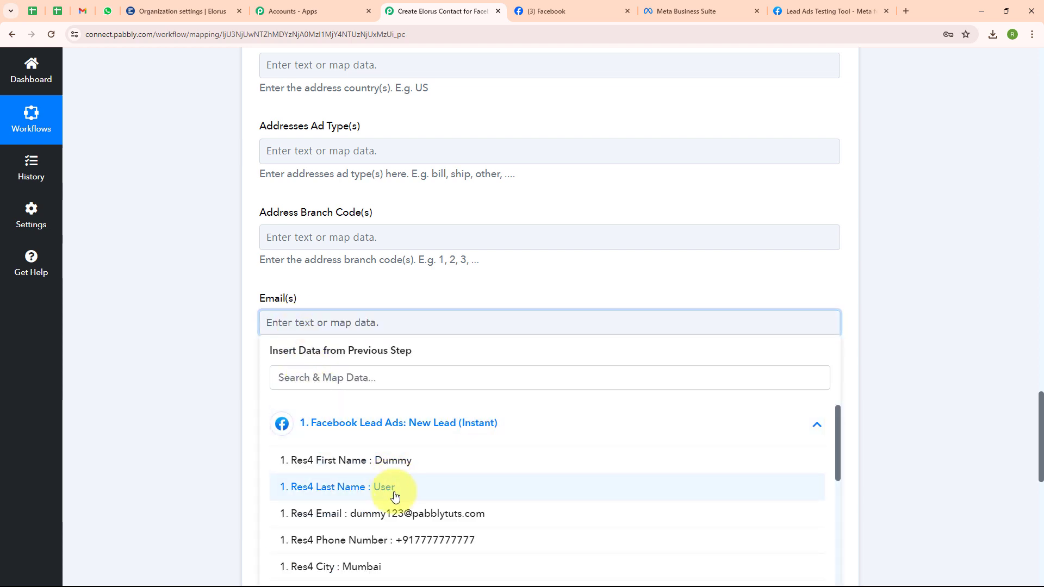
click(397, 513)
click(205, 450)
scroll(424, 366, down, 3)
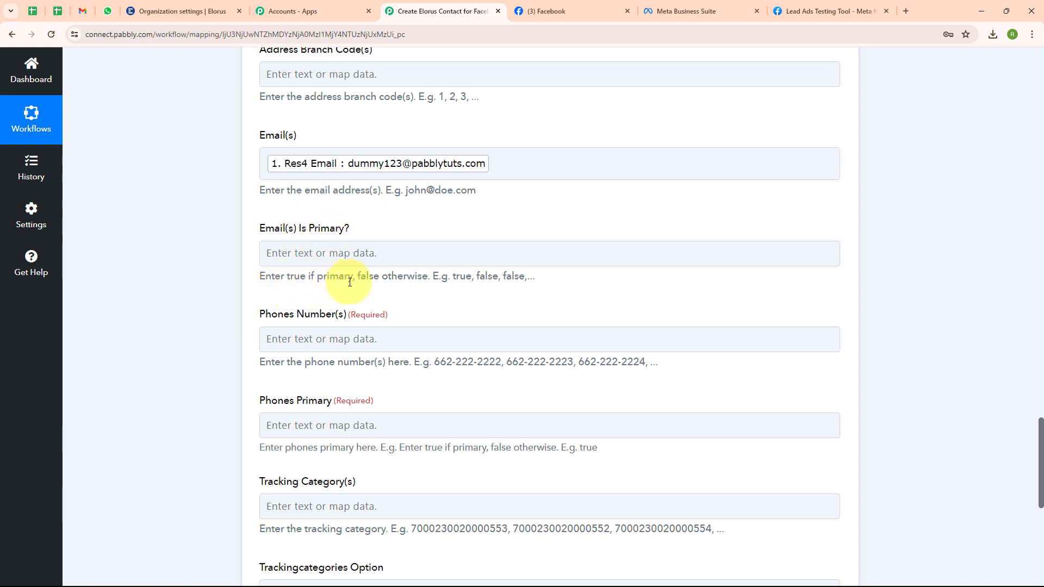
click(311, 247)
text(tr)
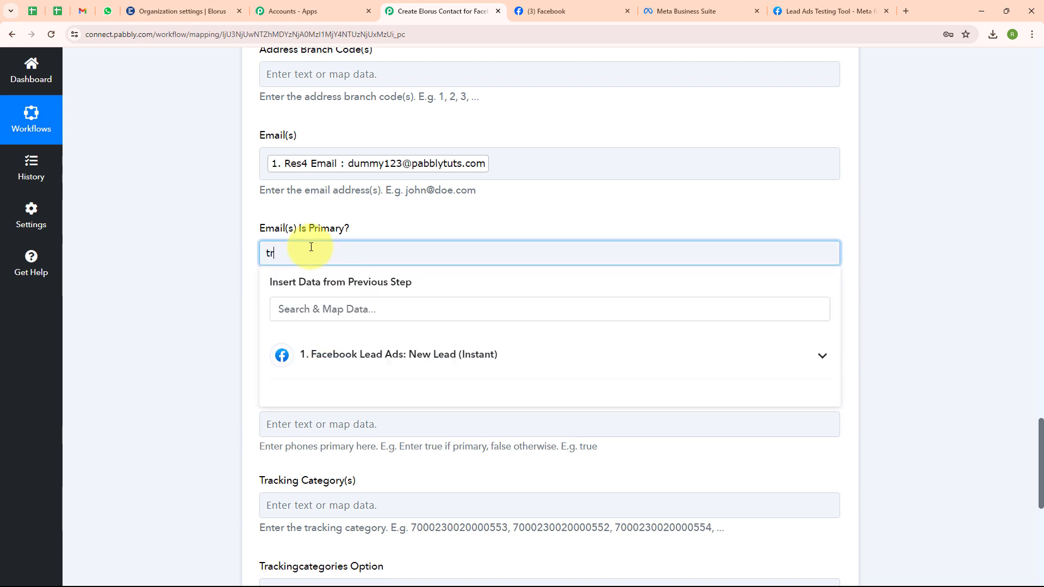
click(443, 294)
scroll(443, 294, down, 2)
Step: Map Res4 Phone Number into Phones Number(s) and set Phones Primary to true
click(297, 238)
click(329, 332)
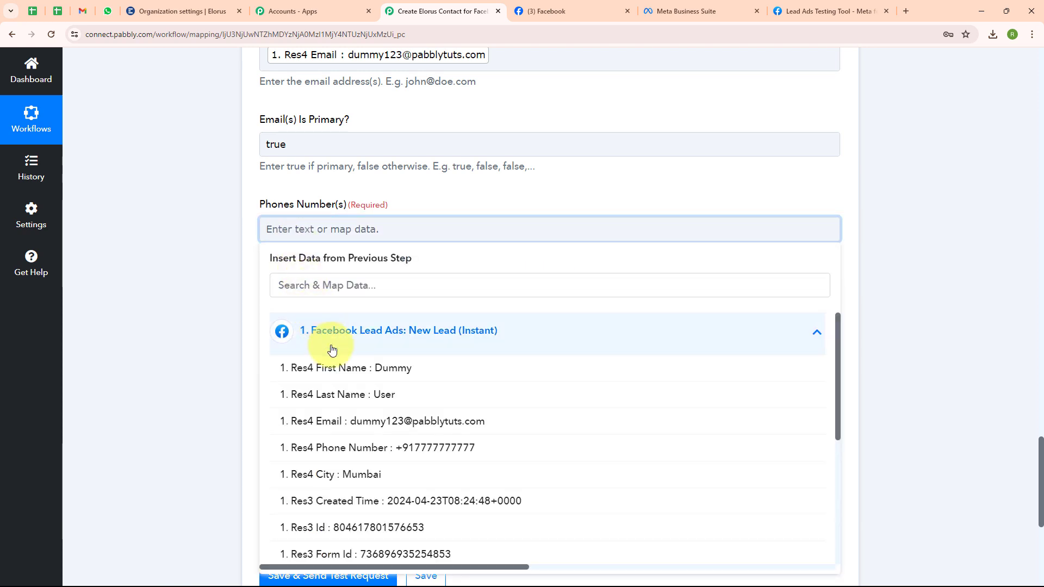
click(373, 449)
click(183, 429)
click(285, 327)
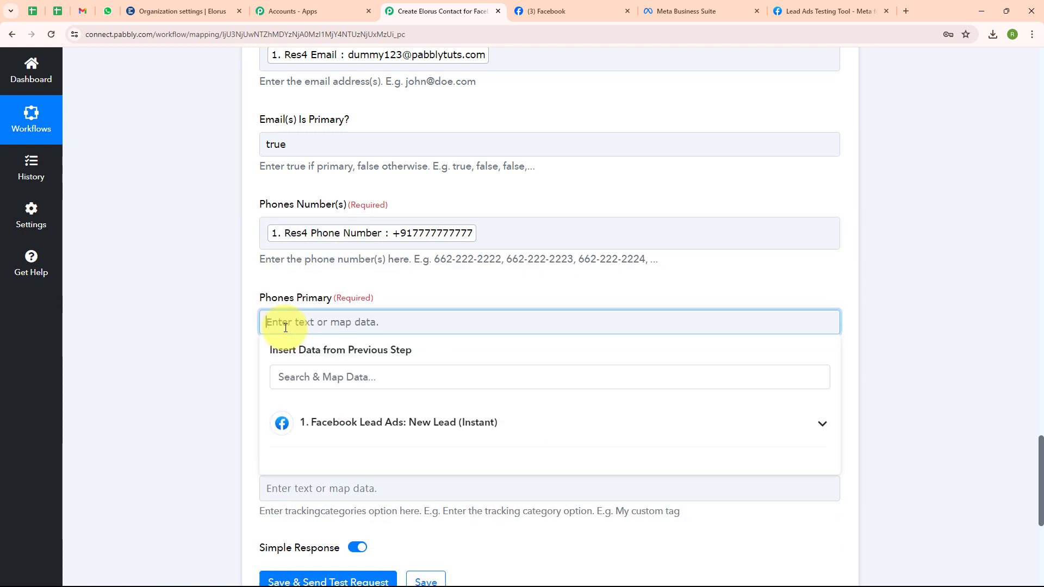
text(true)
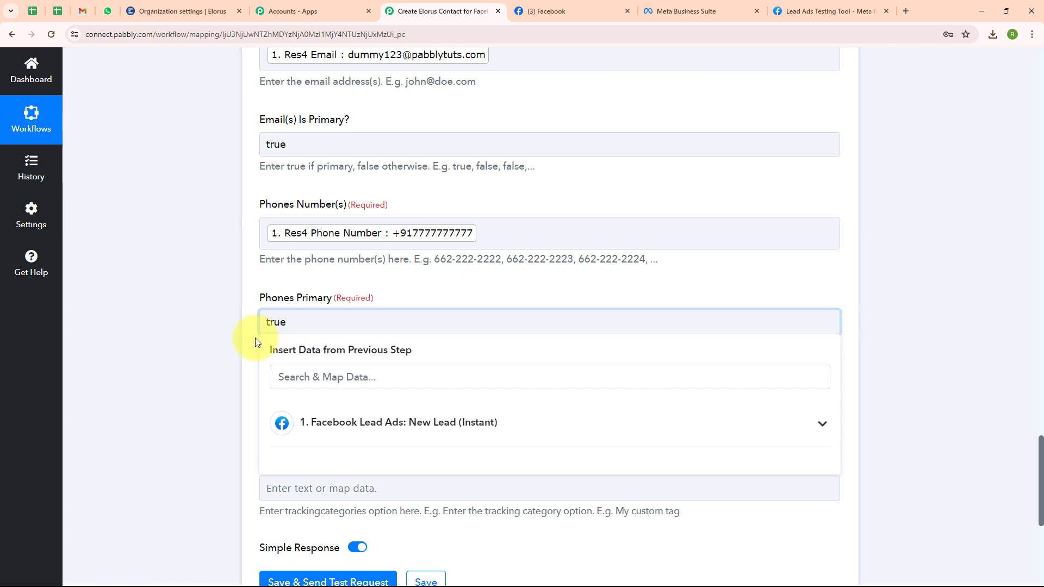
click(436, 306)
scroll(436, 306, up, 4)
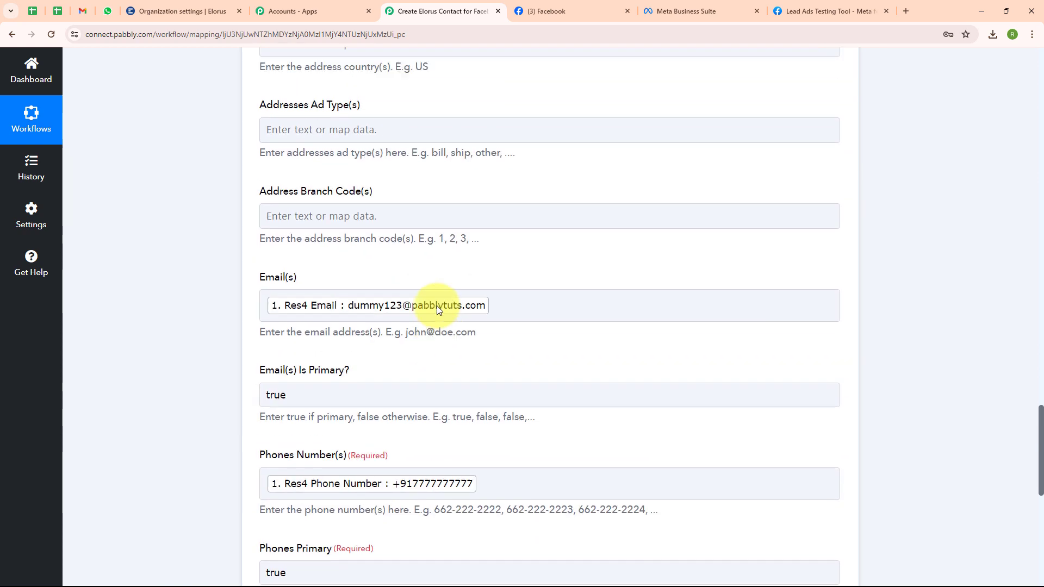
scroll(436, 306, down, 6)
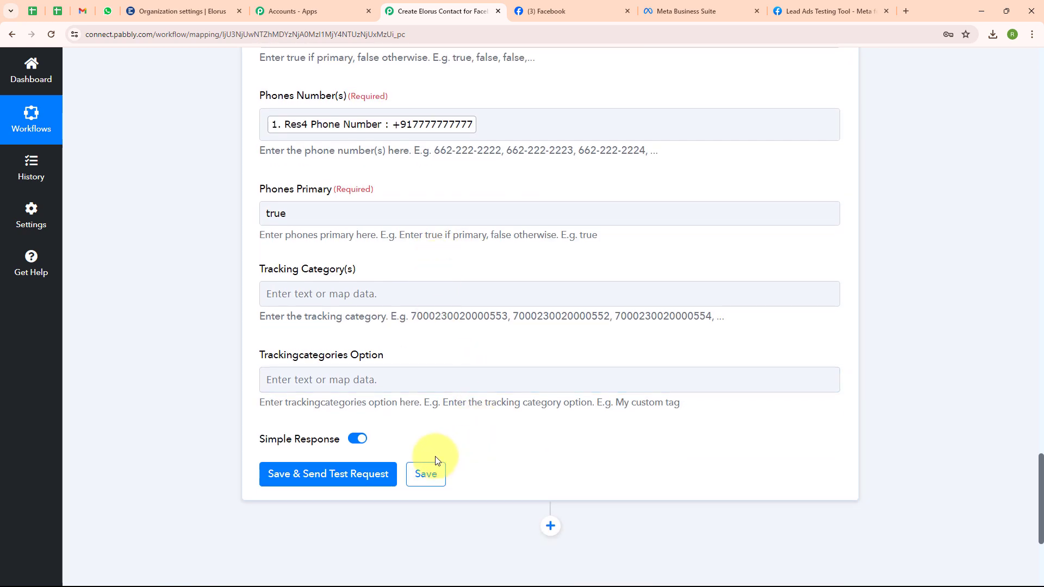
Step: Save the Elorus step and send a test, confirming contact Dummy User with an Id
click(297, 474)
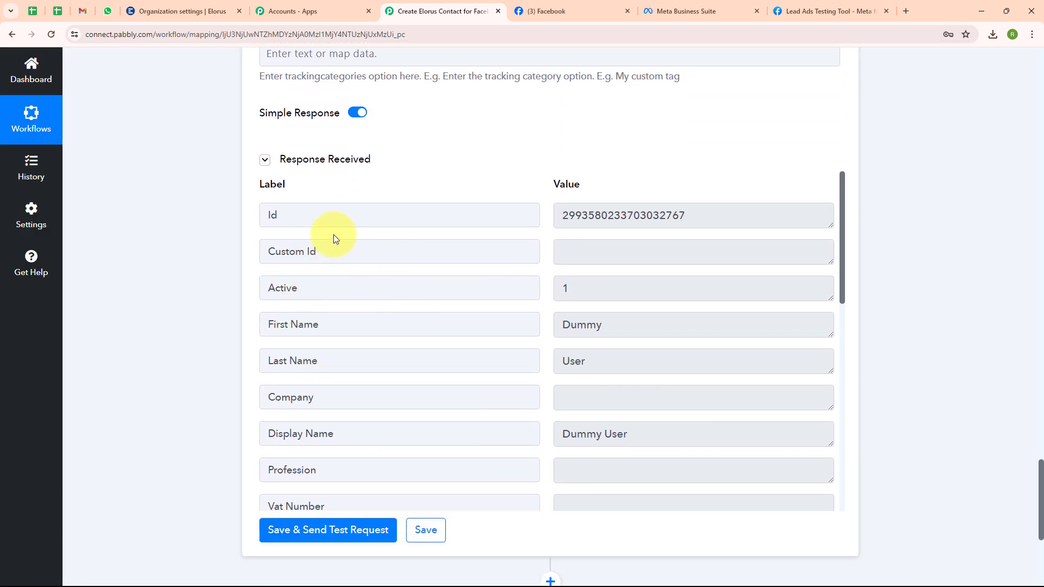
drag(561, 215, 699, 209)
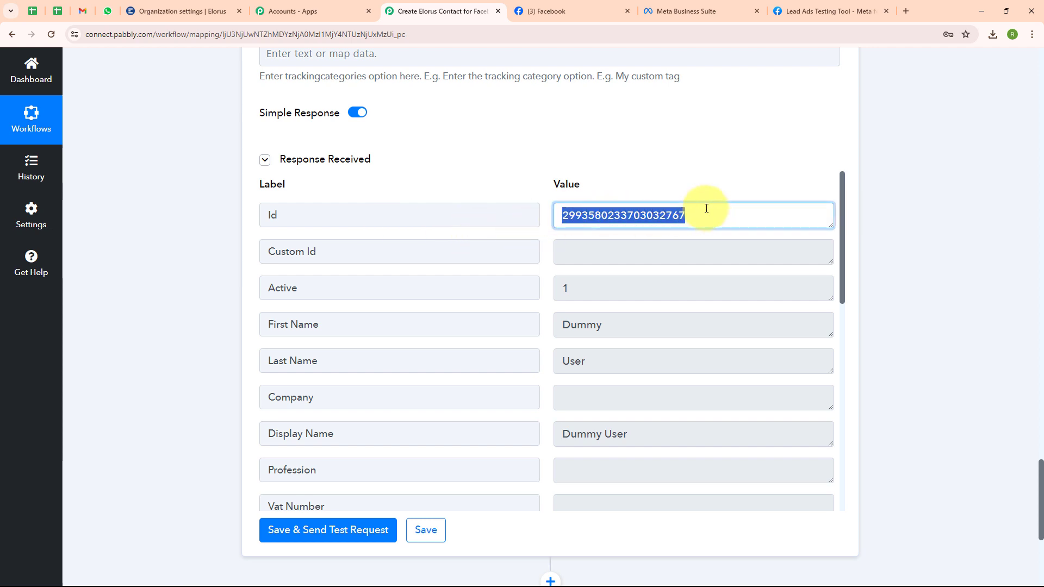
click(447, 193)
scroll(664, 197, down, 1)
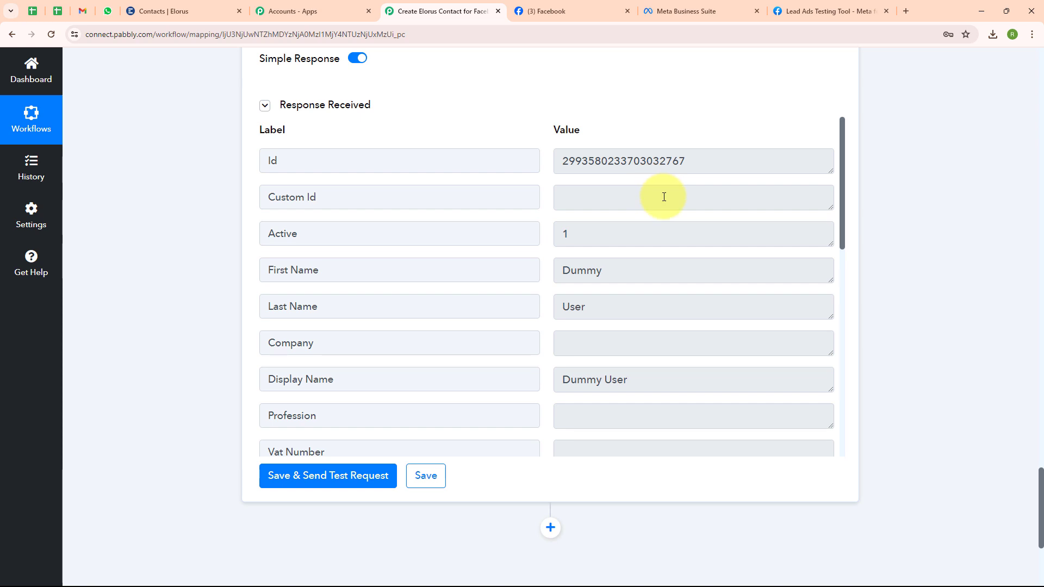
click(166, 10)
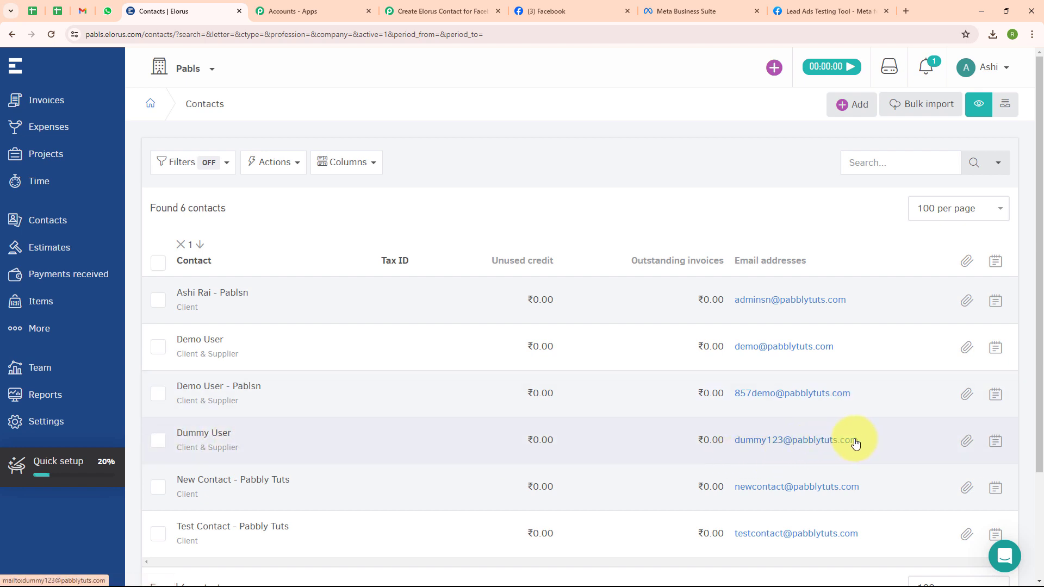
Step: Confirm Dummy User appears in the Elorus contacts and return to the Pabbly workflow
click(441, 12)
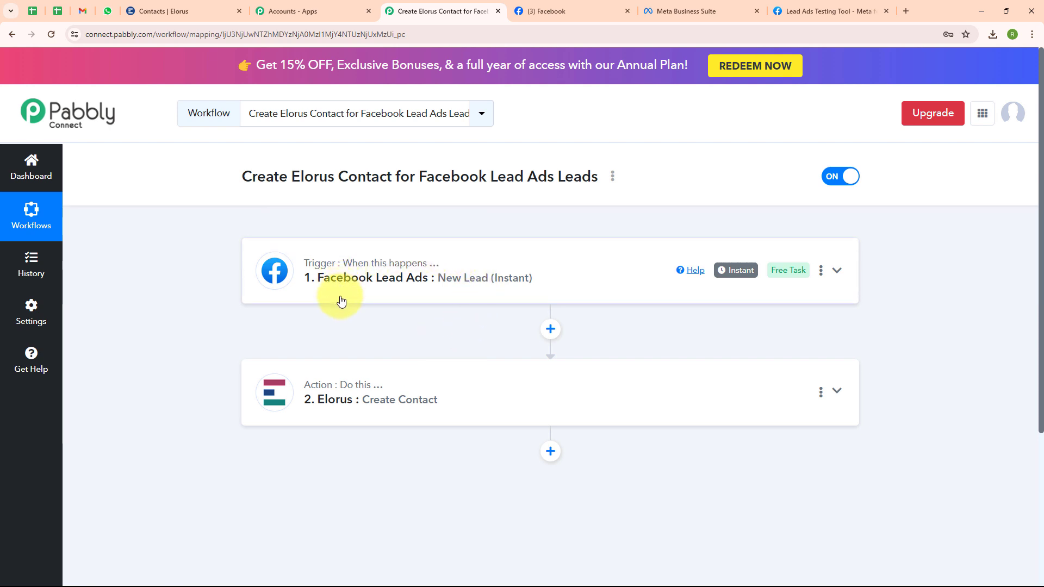
Step: Switch to the Meta Lead Ads Testing Tool page
click(794, 11)
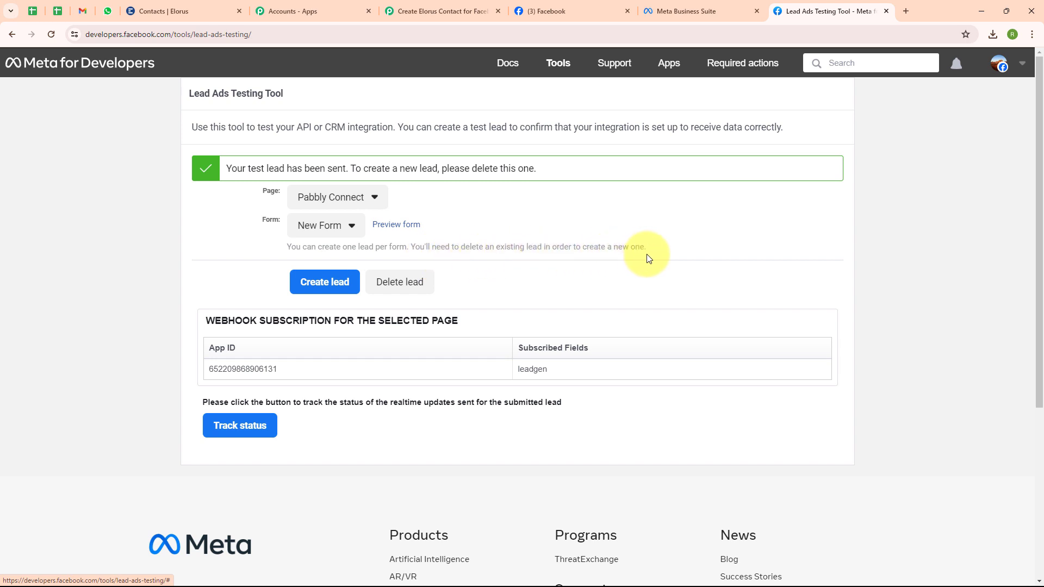
Step: Delete the old test lead and preview New Form for the Pabbly Connect page
click(412, 284)
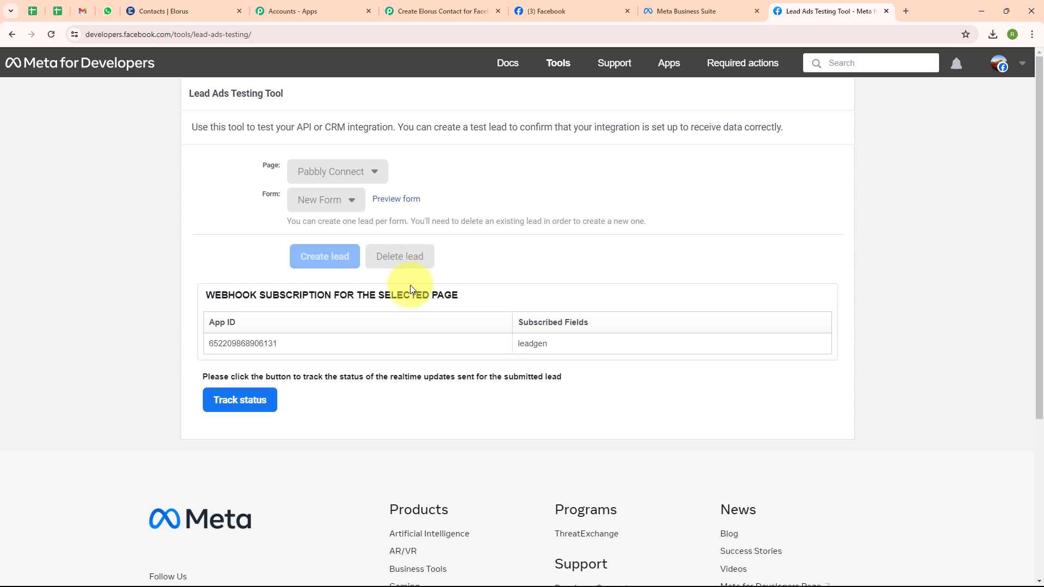
click(56, 37)
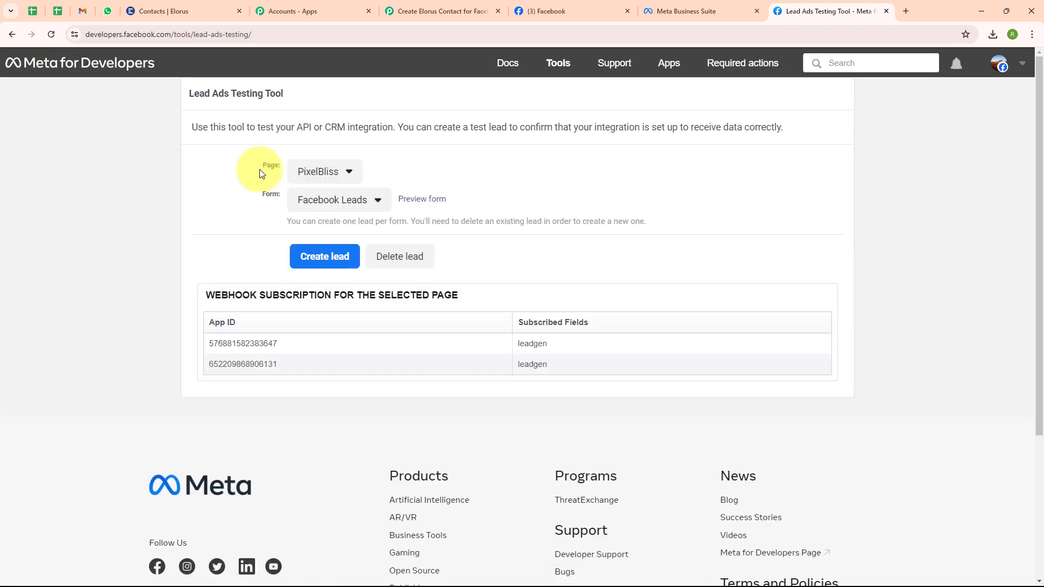
click(312, 174)
scroll(345, 361, down, 7)
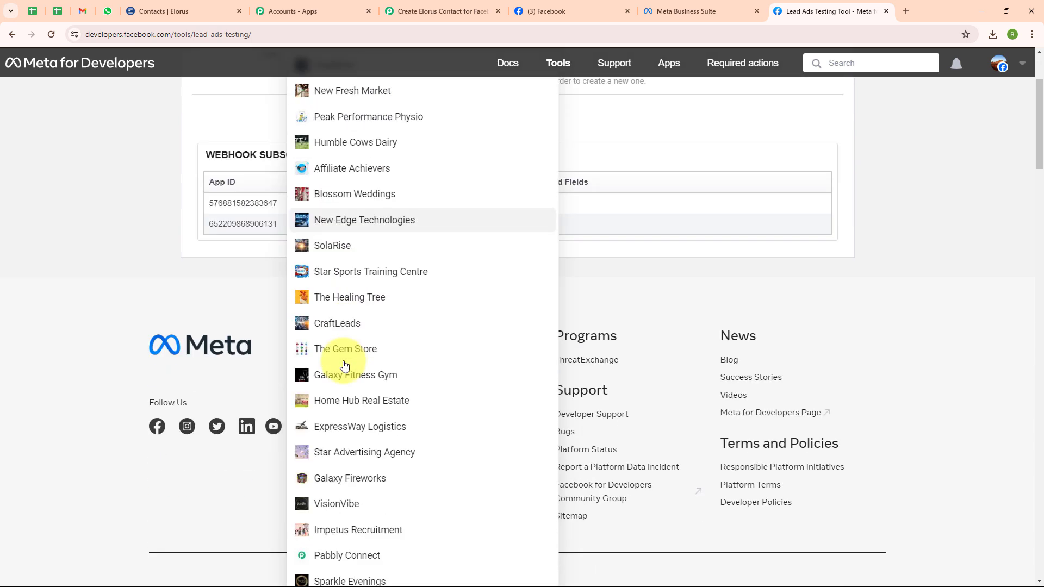
click(344, 426)
scroll(346, 348, up, 3)
click(324, 200)
click(305, 221)
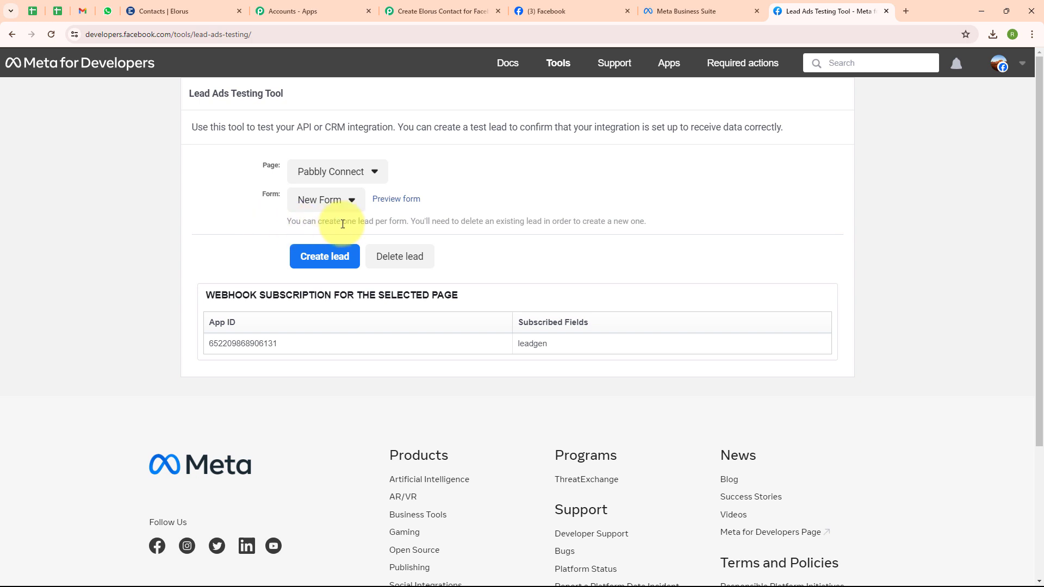
click(401, 202)
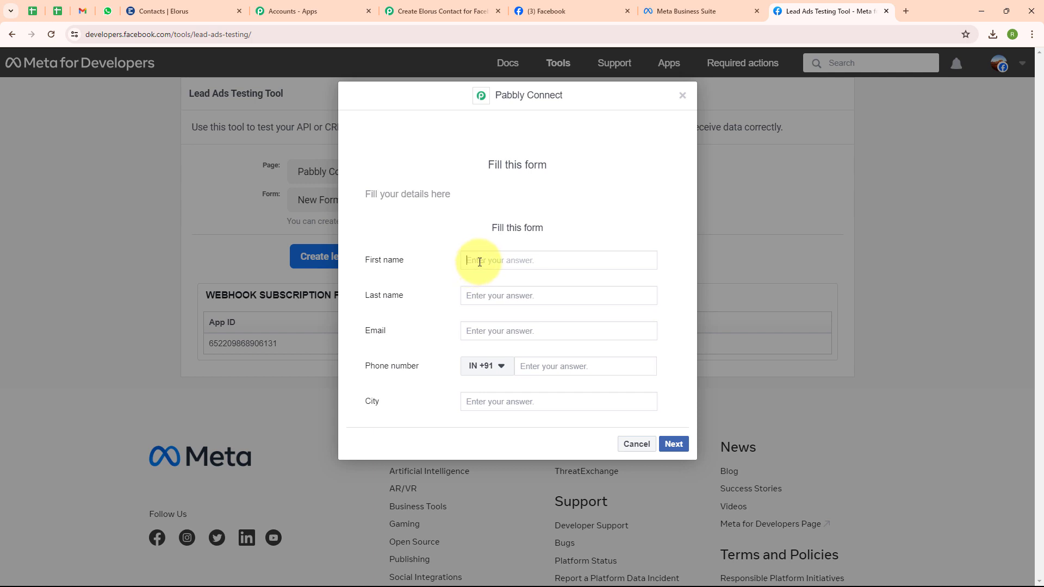
Step: Enter first name Test, last name User, and the sample e-mail in the preview form
text(Test)
click(483, 295)
text(User)
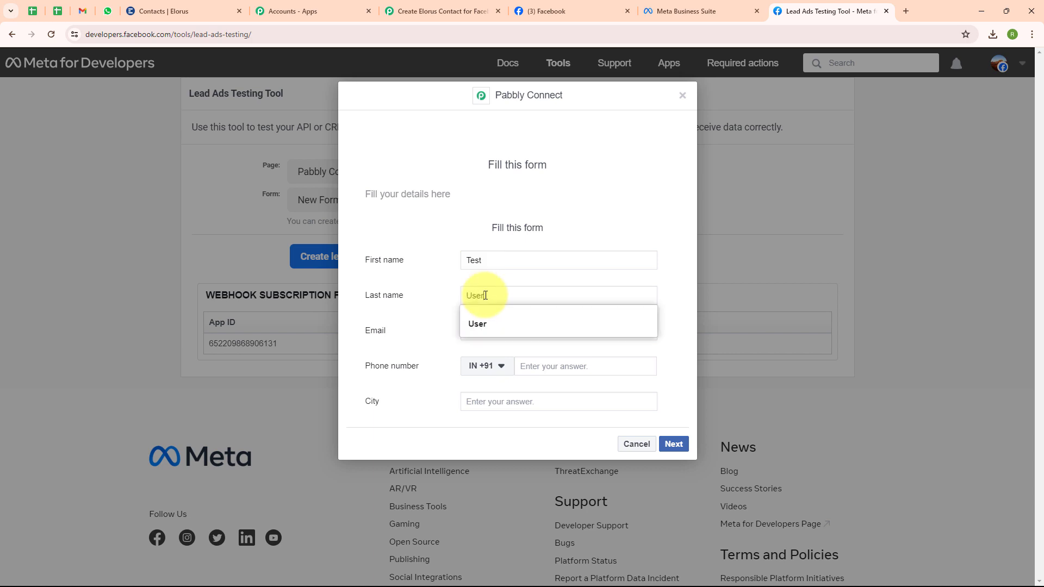
click(492, 324)
click(497, 330)
text(testu)
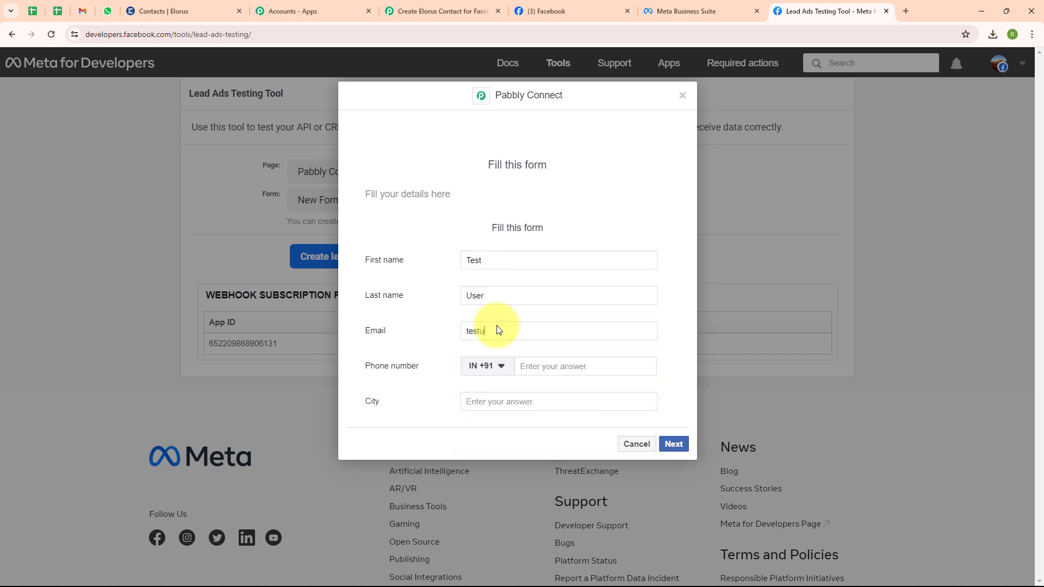
text(ser)
Step: Add the sample phone number and city Ajmer, then submit the test lead
click(553, 363)
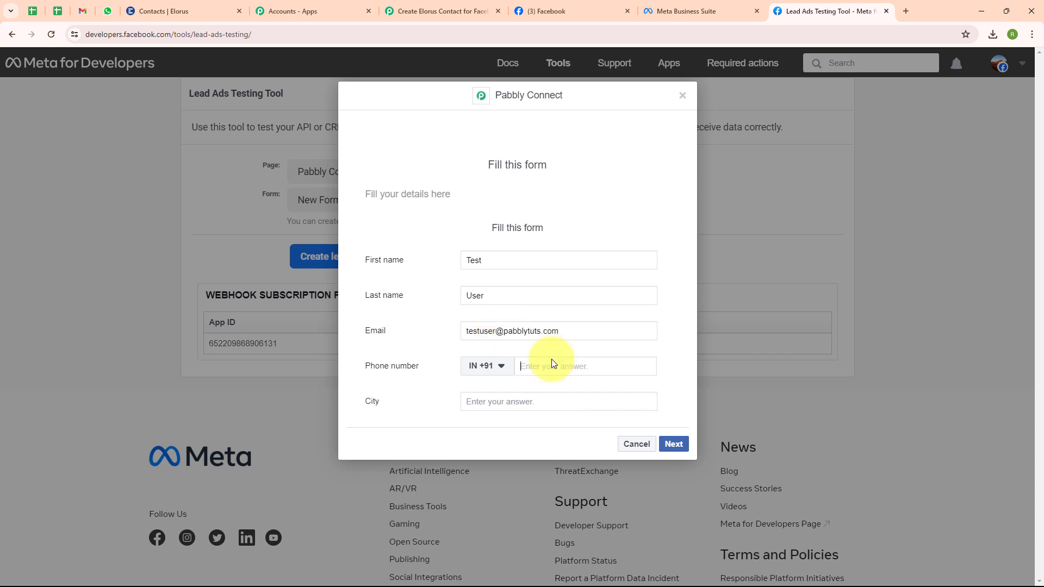
text(88888 88888)
click(522, 402)
text(Ajmer)
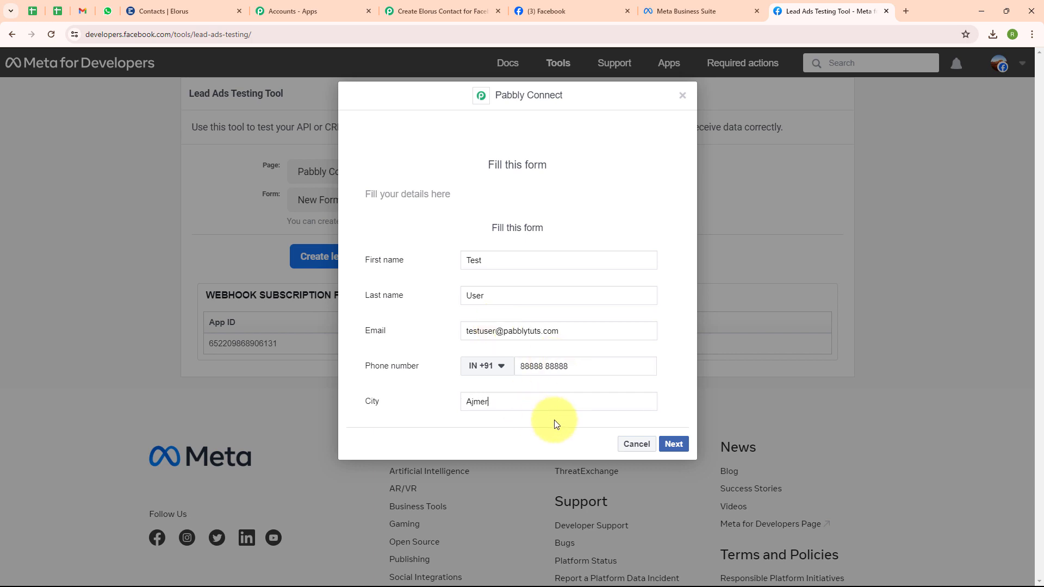
click(673, 444)
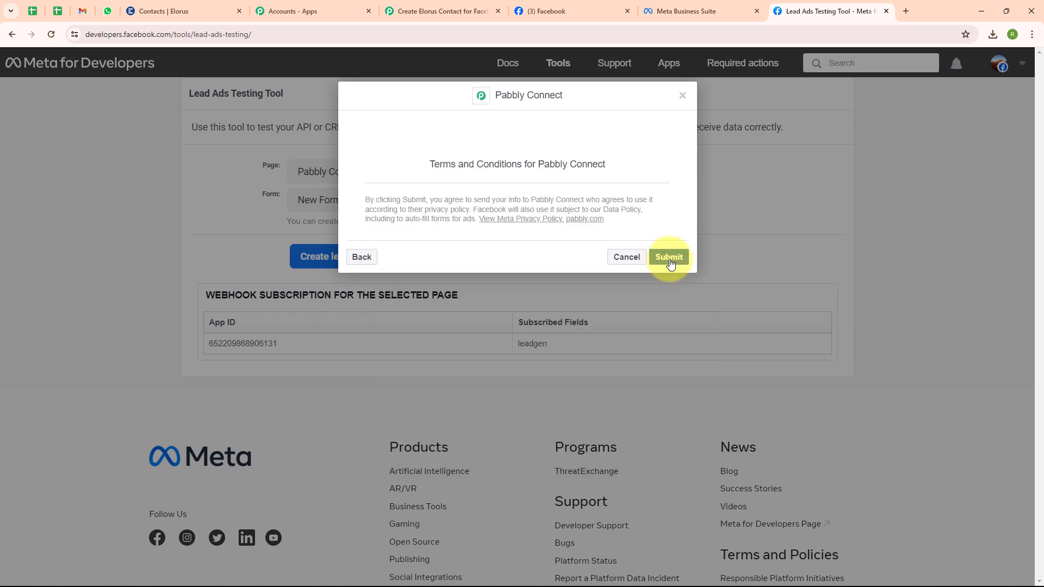
click(669, 259)
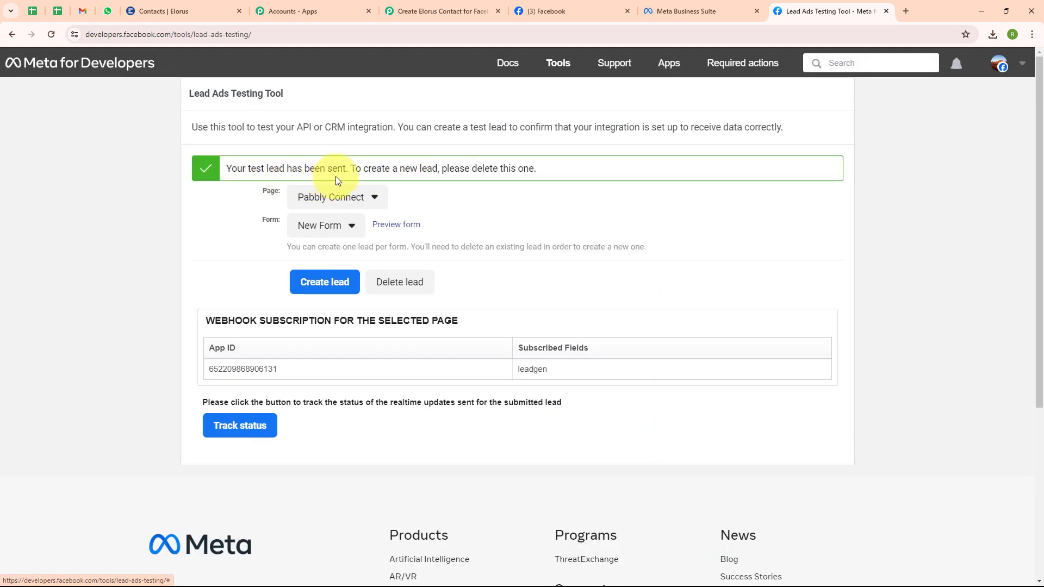
Step: Refresh the Elorus contacts list to confirm Test User is among the 7 contacts, then return to Pabbly
click(178, 12)
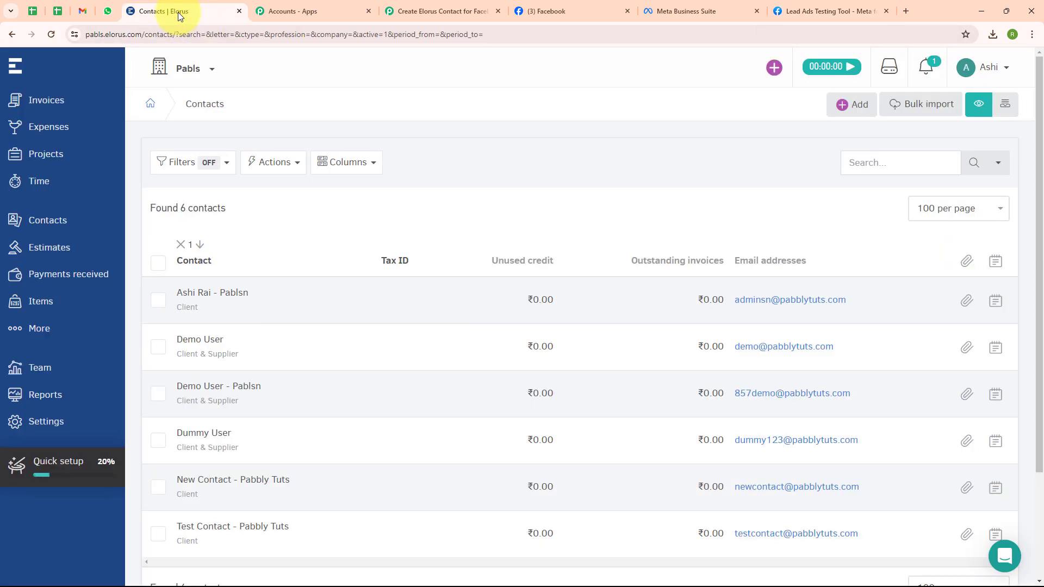
click(53, 40)
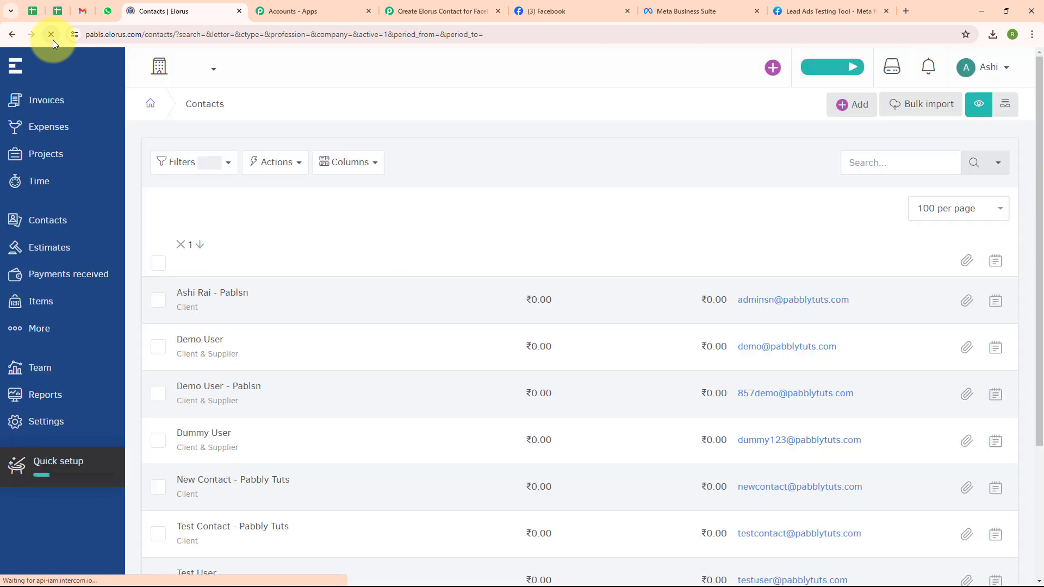
scroll(436, 278, down, 5)
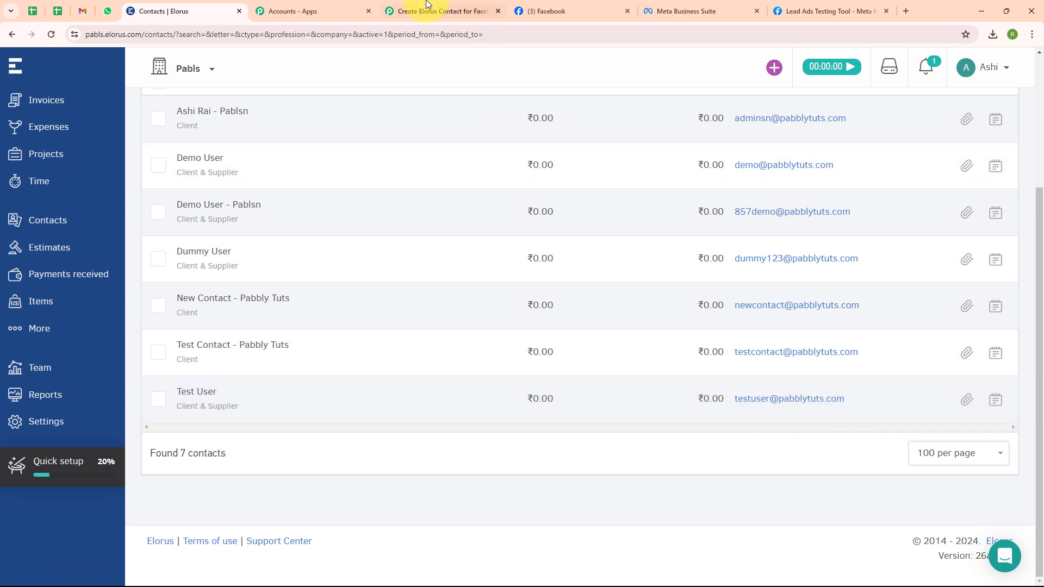
click(441, 11)
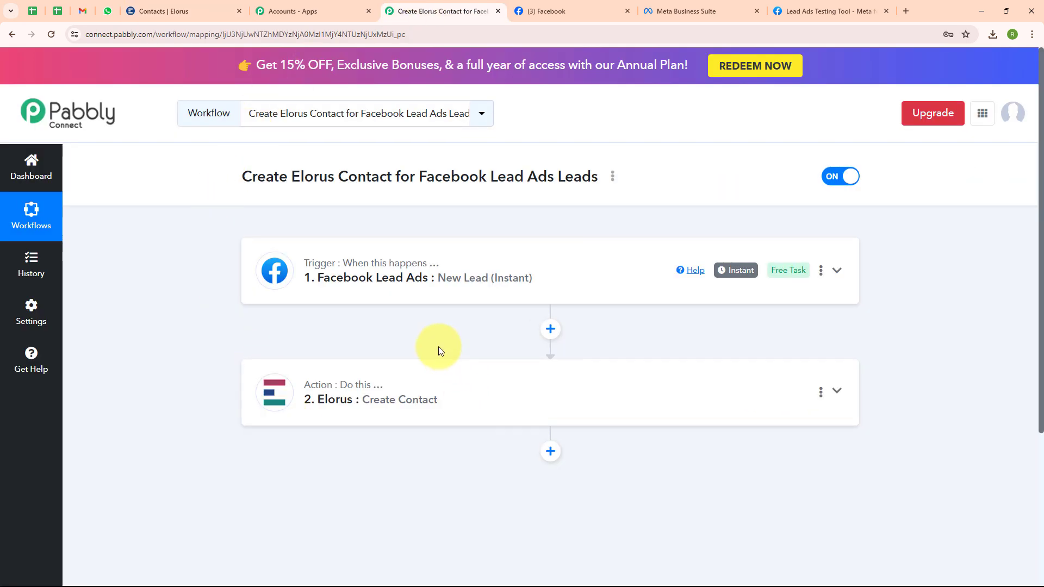